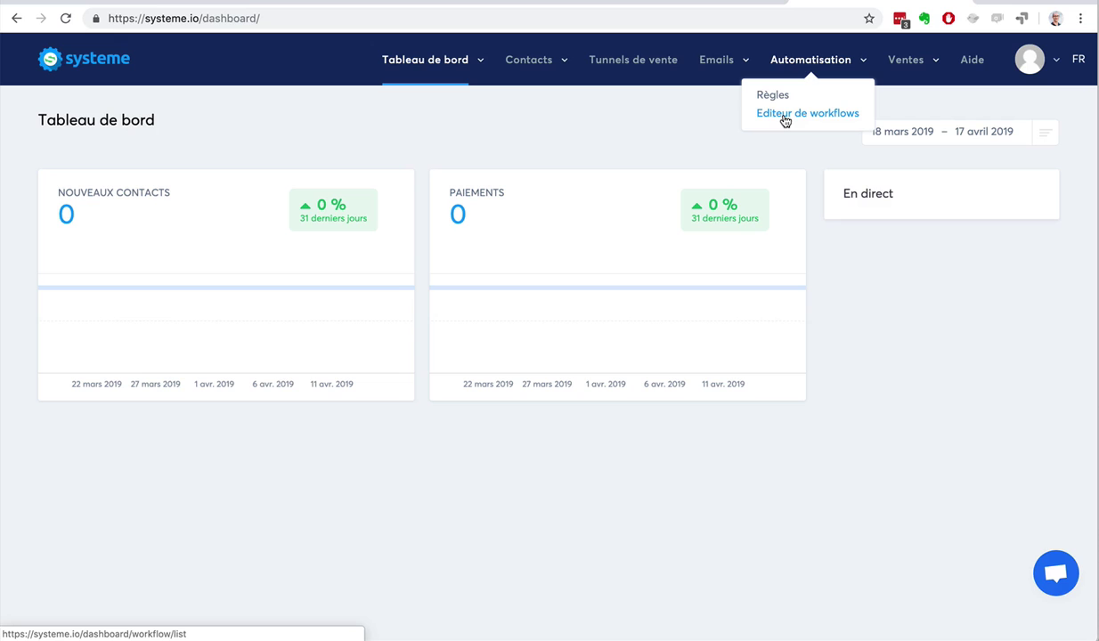
Step: Open the automation rules list and review the trigger types available for filtering
{"action": "left_click", "coordinate": [778, 97]}
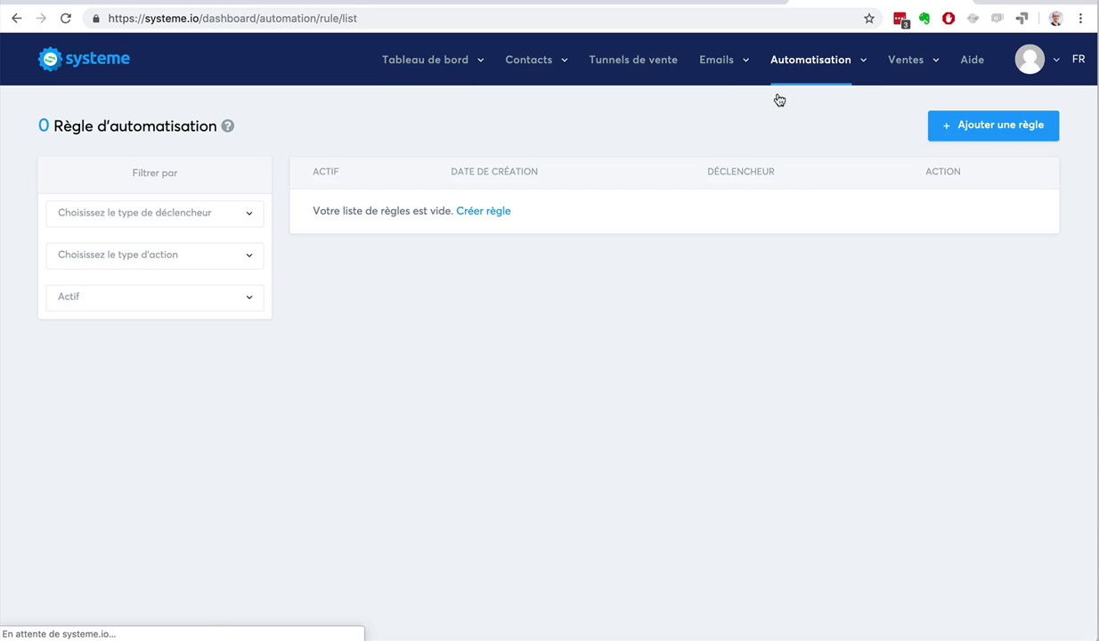
{"action": "left_click", "coordinate": [166, 213]}
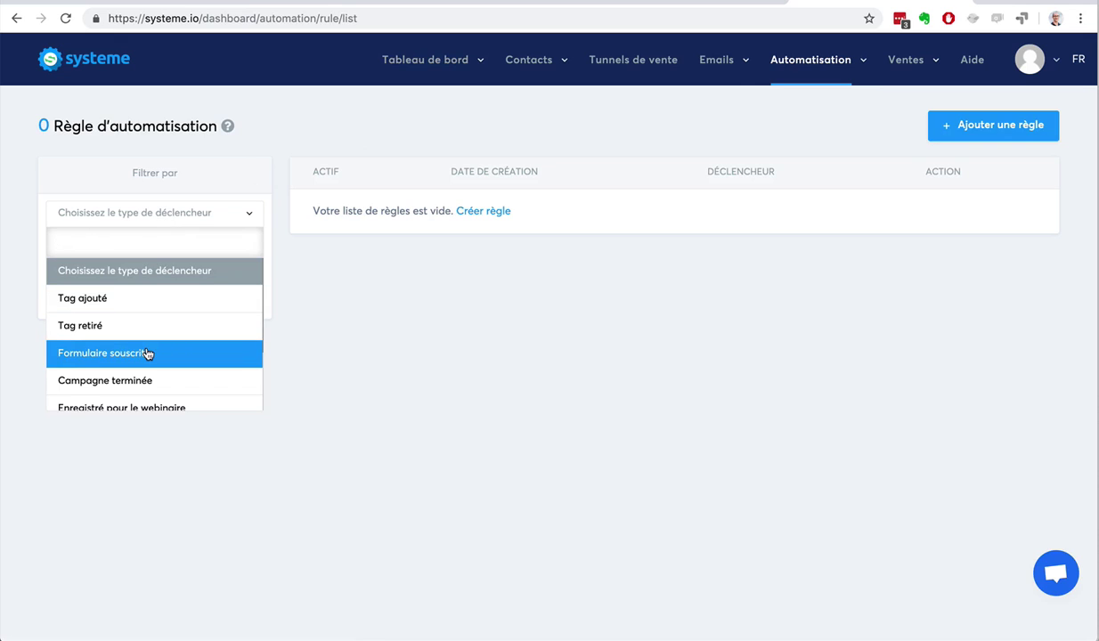
{"action": "scroll", "coordinate": [148, 353], "scroll_direction": "down", "scroll_amount": 2}
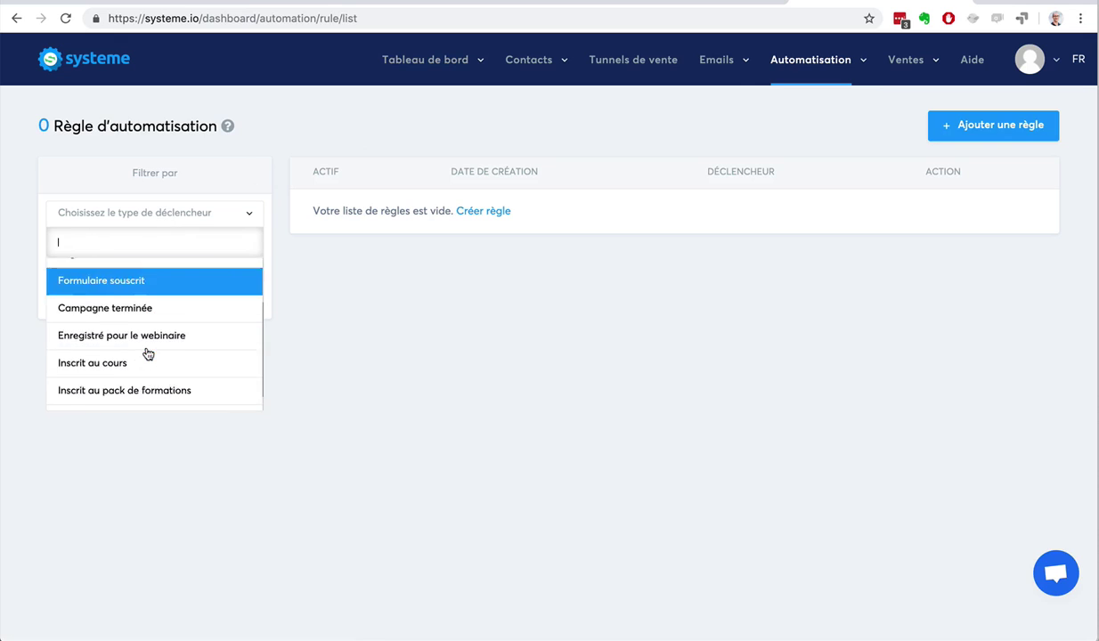
{"action": "left_click", "coordinate": [304, 344]}
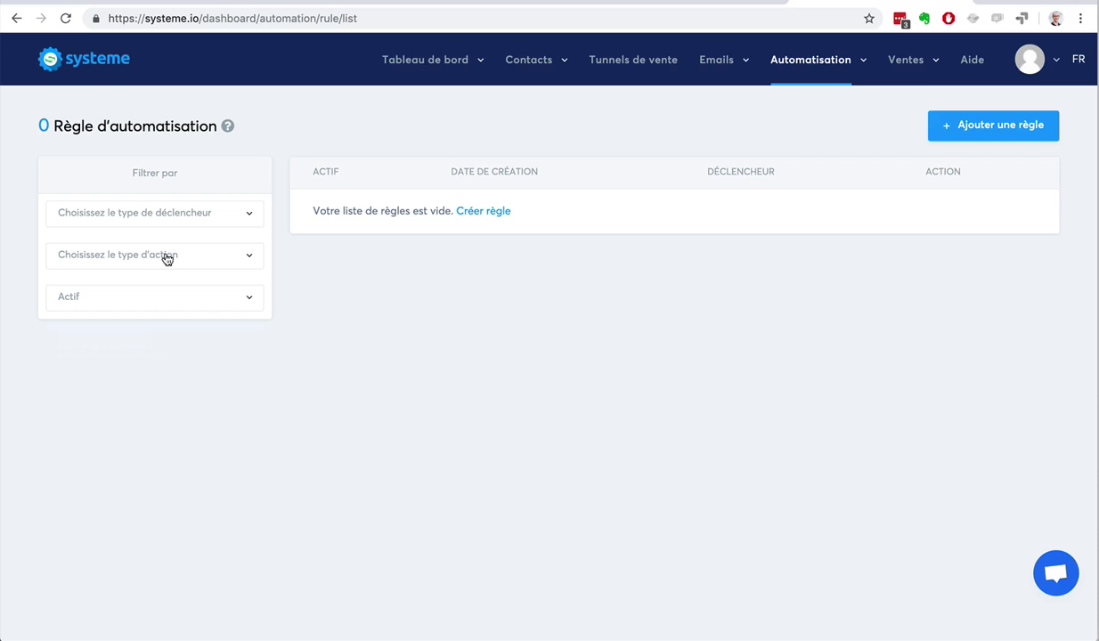
Step: Start a new automation rule with the trigger Formulaire souscrit set to the funnel step Génération d'audience: Formulaire de blog
{"action": "left_click", "coordinate": [964, 130]}
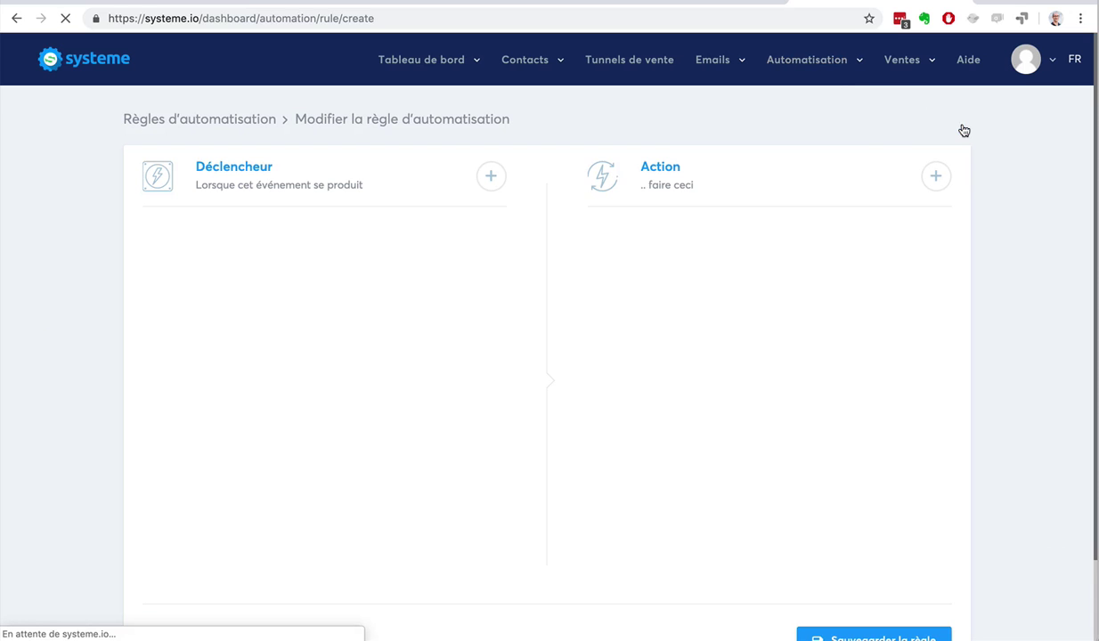
{"action": "left_click", "coordinate": [490, 175]}
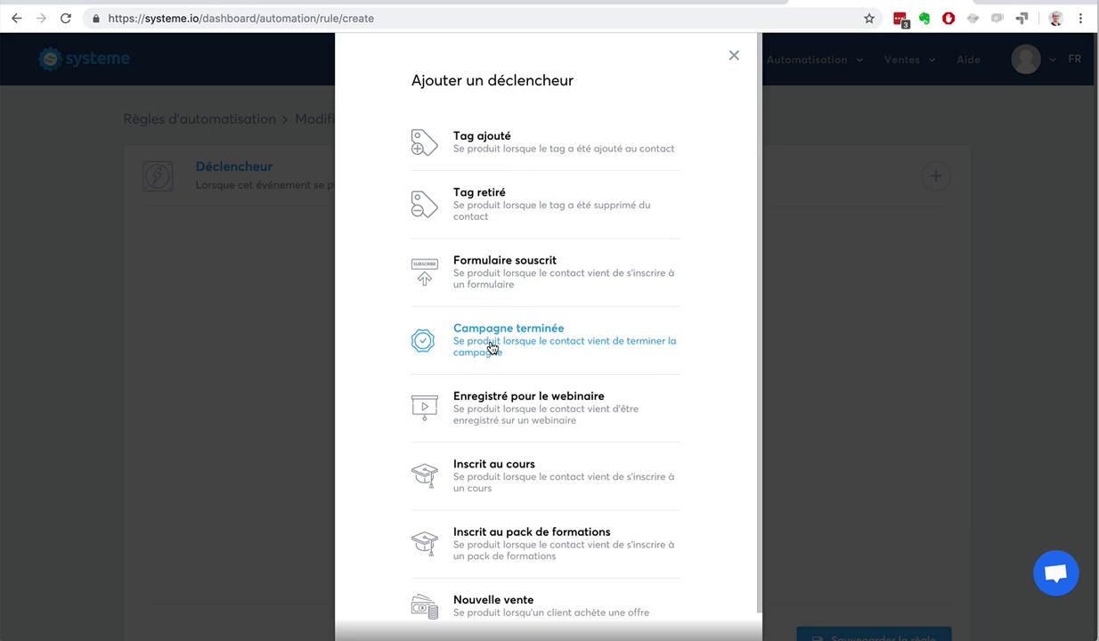
{"action": "scroll", "coordinate": [489, 347], "scroll_direction": "down", "scroll_amount": 1}
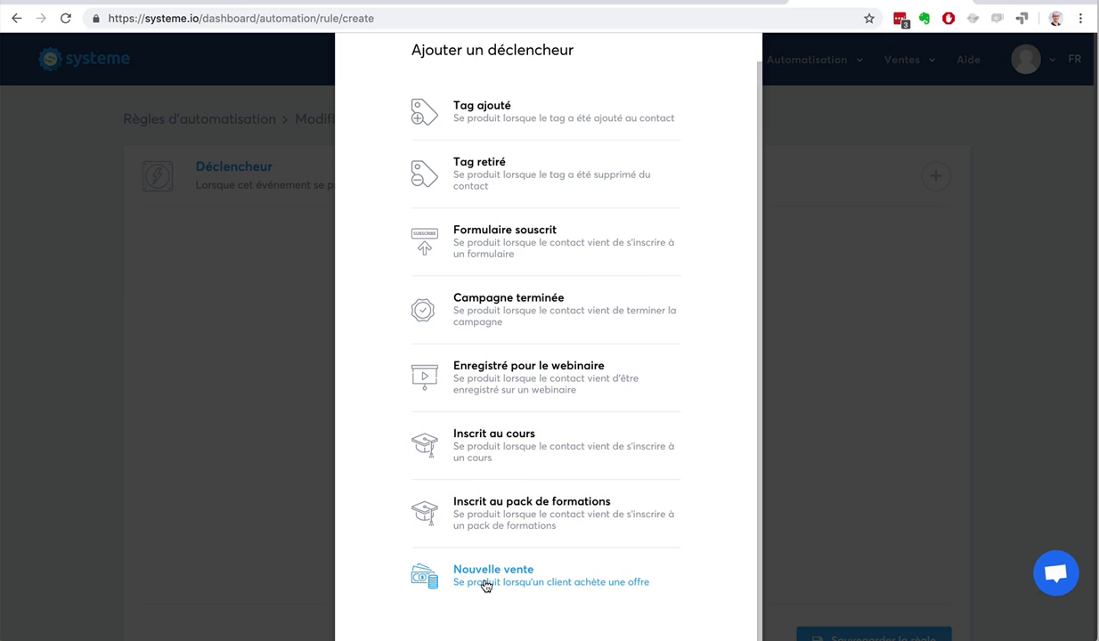
{"action": "left_click", "coordinate": [512, 243]}
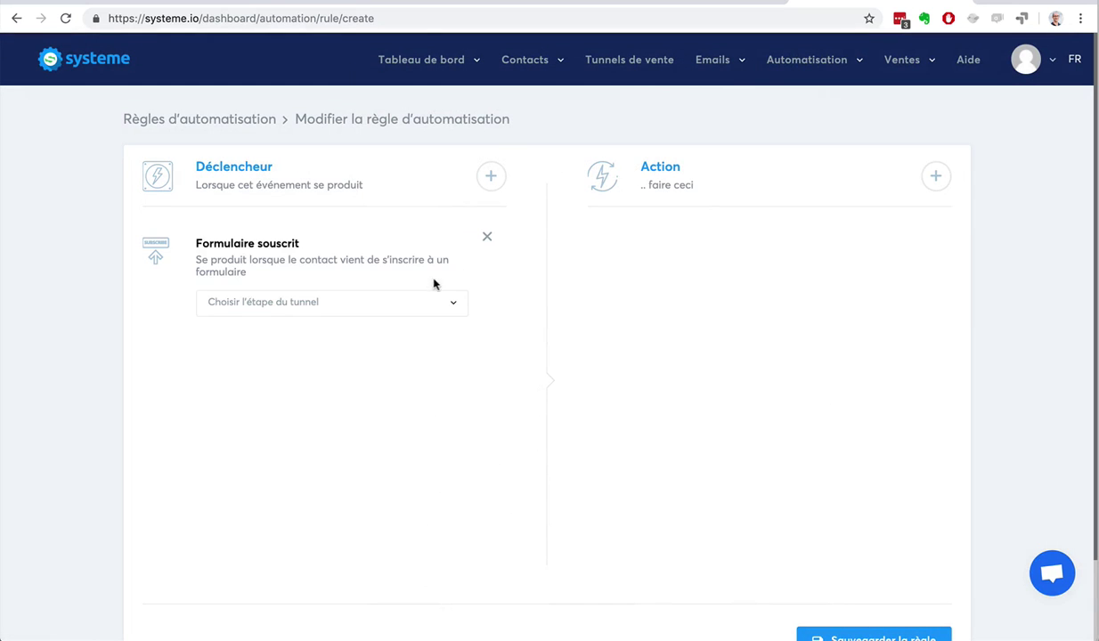
{"action": "left_click", "coordinate": [388, 305]}
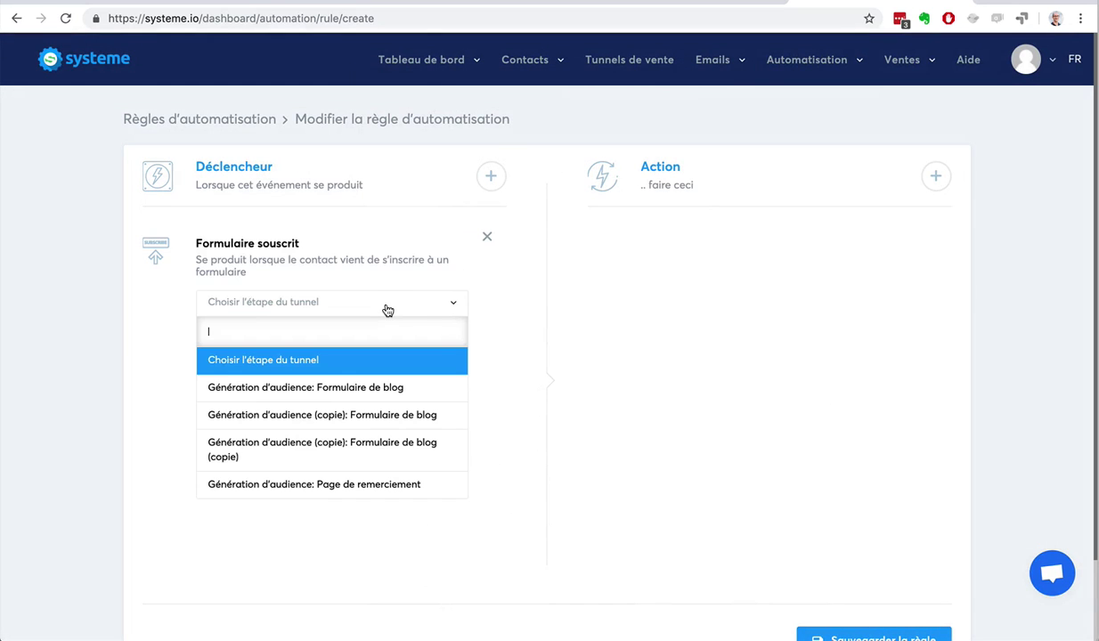
{"action": "left_click", "coordinate": [378, 388]}
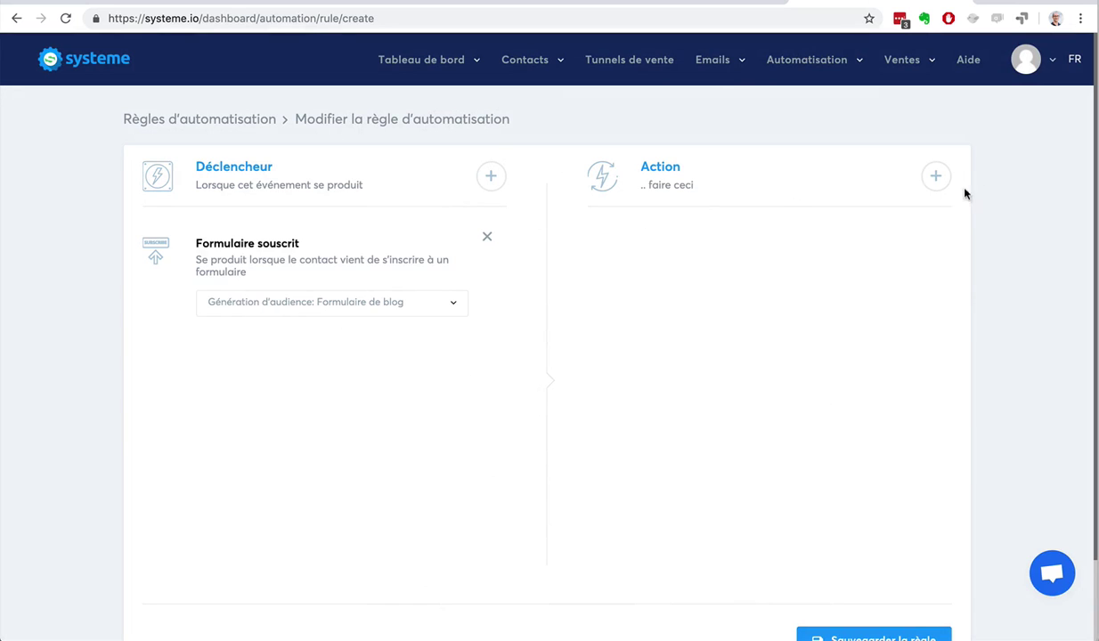
Step: Add an Ajouter un tag action to the rule and set its tag to Contacts
{"action": "left_click", "coordinate": [935, 176]}
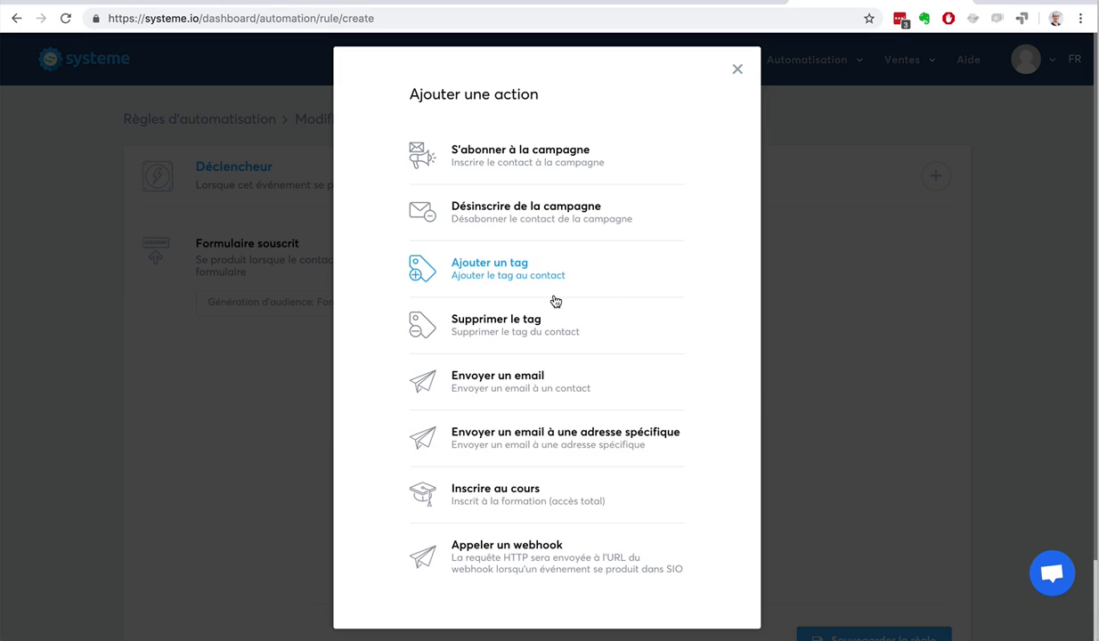
{"action": "left_click", "coordinate": [476, 258]}
{"action": "left_click", "coordinate": [734, 308]}
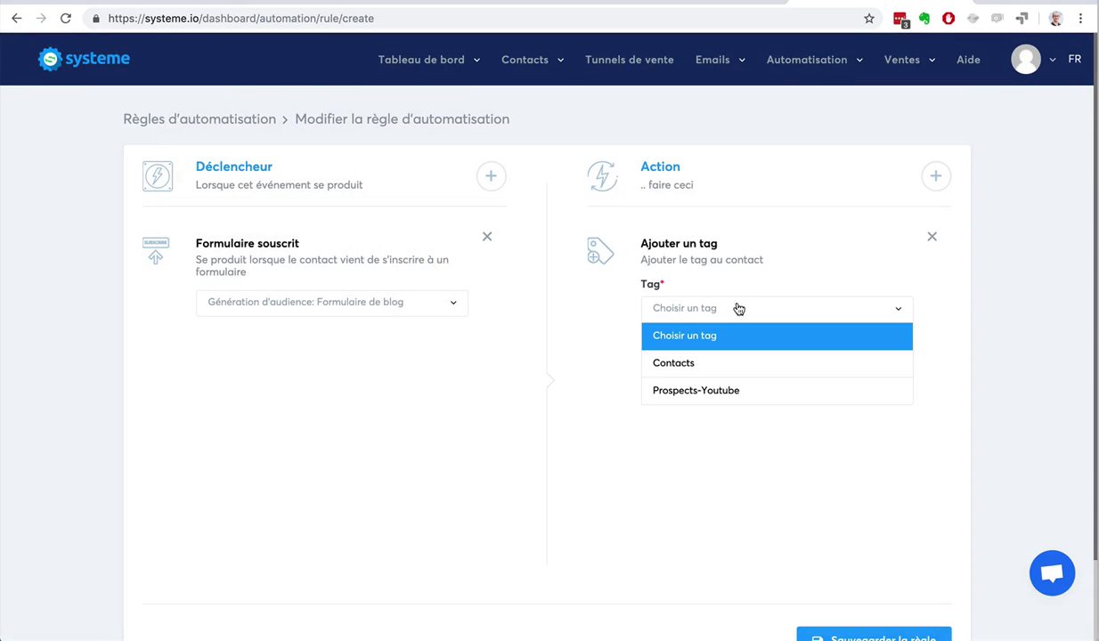
{"action": "left_click", "coordinate": [726, 311]}
{"action": "left_click", "coordinate": [728, 310]}
{"action": "left_click", "coordinate": [712, 365]}
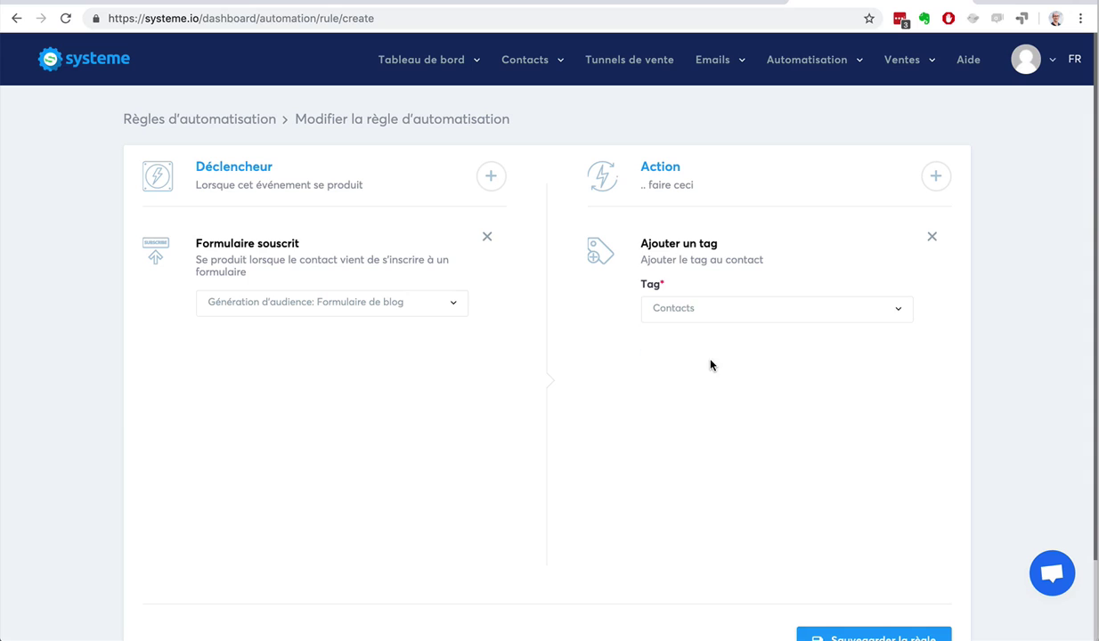
Step: Add a S'abonner à la campagne action to the rule with the campaign "7 conseils pour ..."
{"action": "left_click", "coordinate": [935, 176]}
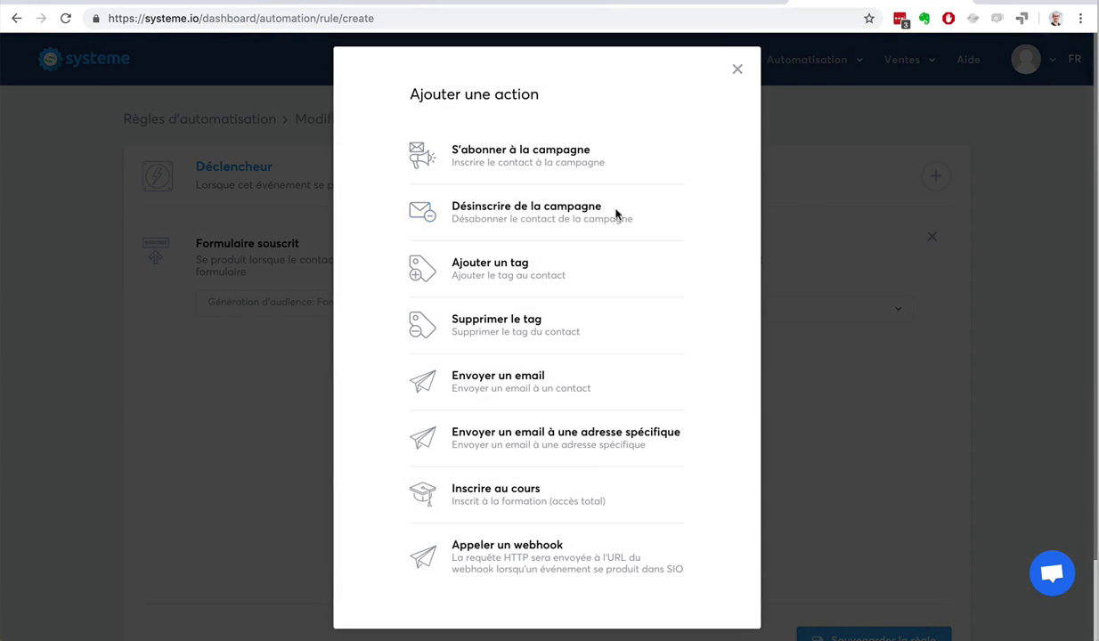
{"action": "left_click", "coordinate": [479, 154]}
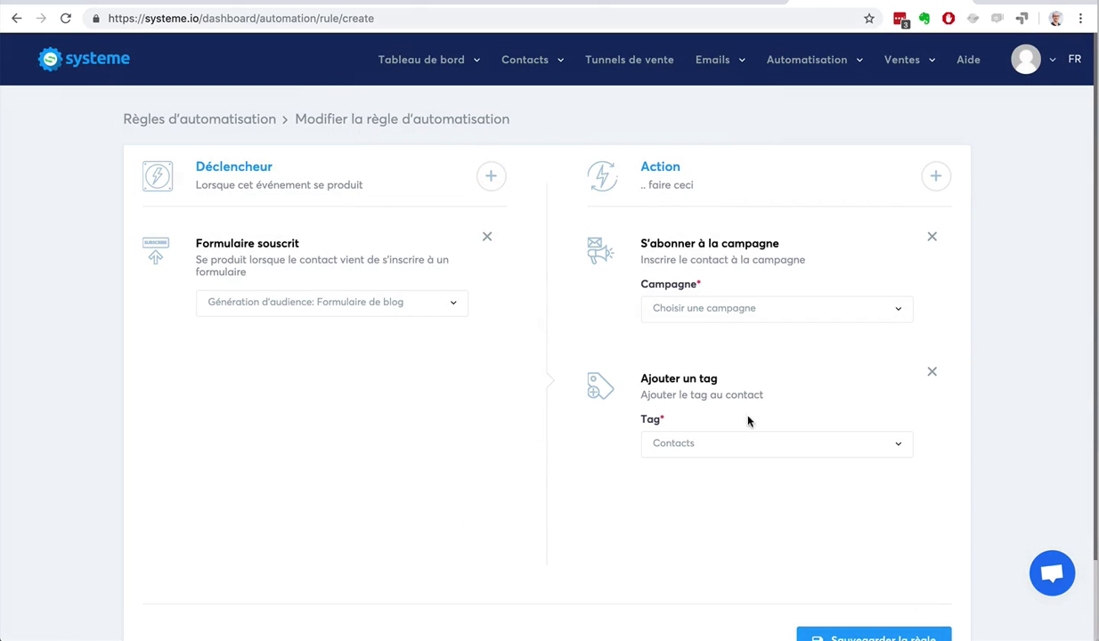
{"action": "left_click", "coordinate": [721, 445]}
{"action": "left_click", "coordinate": [721, 444]}
{"action": "left_click", "coordinate": [720, 308]}
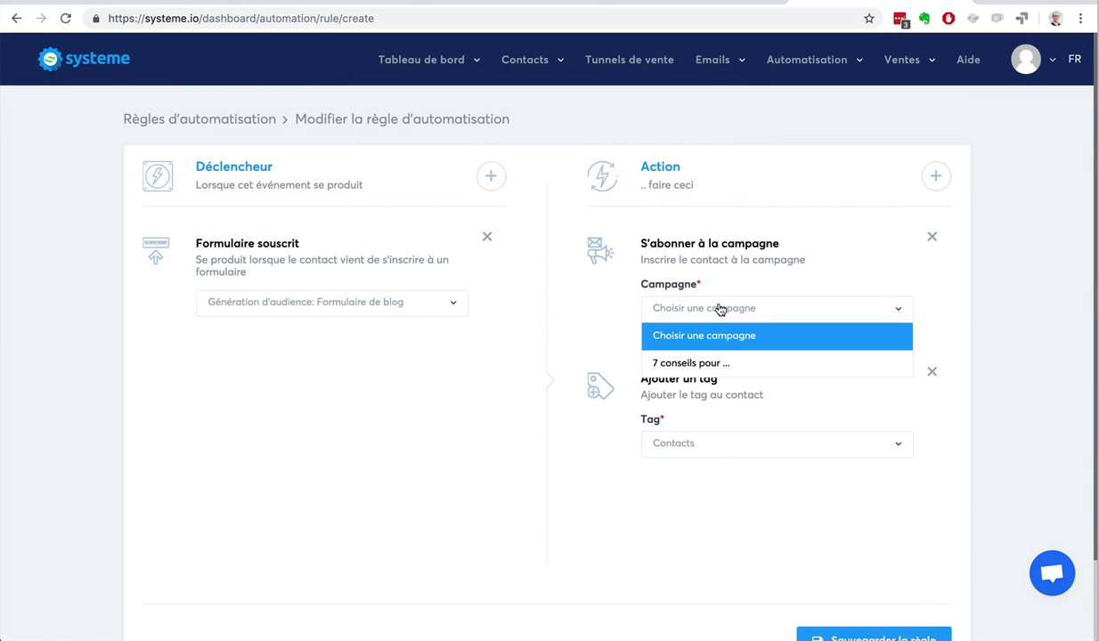
{"action": "left_click", "coordinate": [722, 363]}
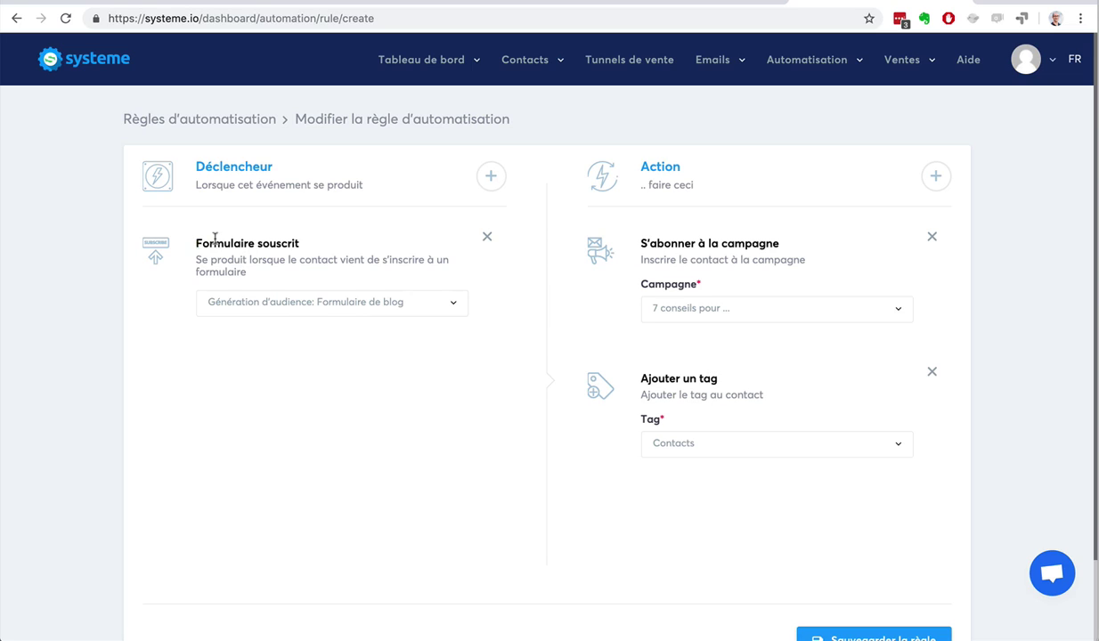
{"action": "left_click_drag", "start_coordinate": [196, 241], "coordinate": [303, 243]}
{"action": "left_click_drag", "start_coordinate": [215, 245], "coordinate": [286, 255]}
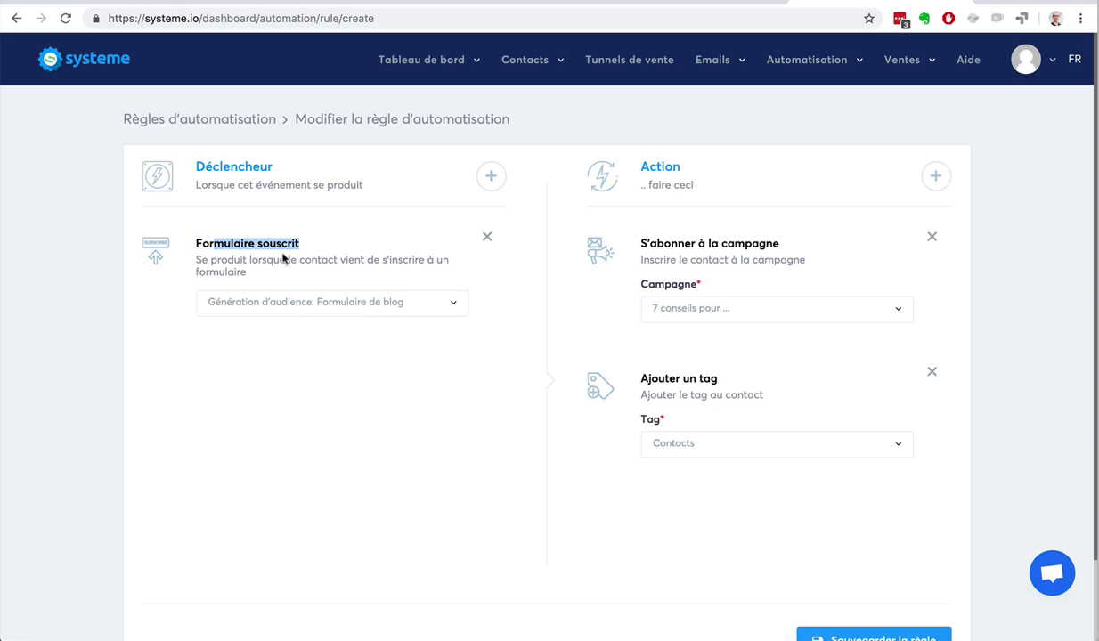
{"action": "left_click", "coordinate": [665, 242]}
{"action": "left_click_drag", "start_coordinate": [665, 242], "coordinate": [760, 243]}
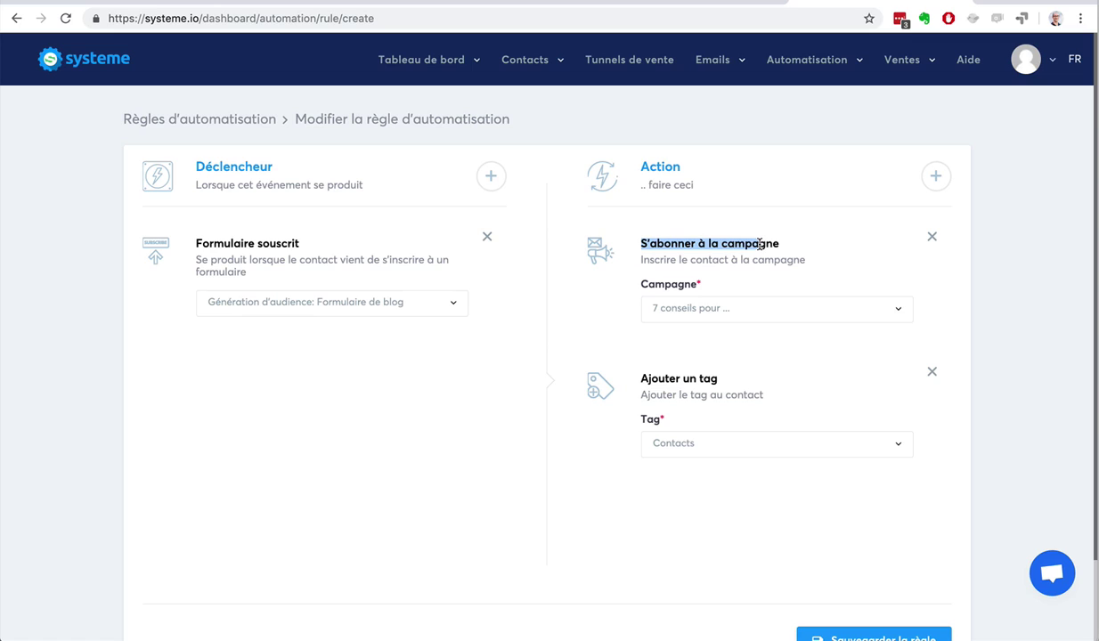
{"action": "left_click_drag", "start_coordinate": [648, 378], "coordinate": [668, 379]}
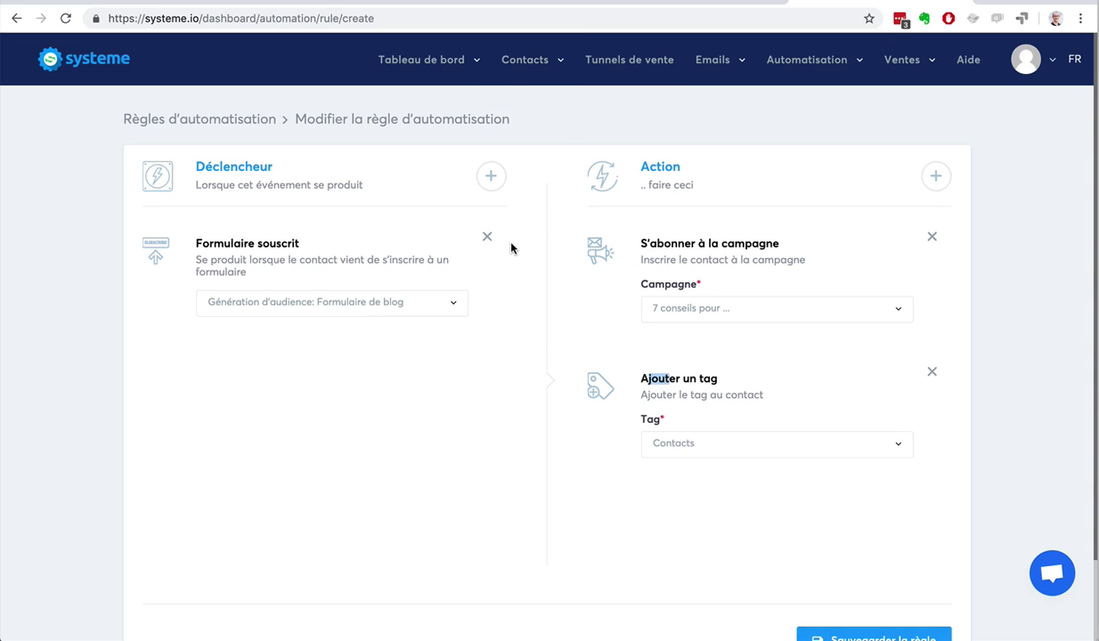
Step: Save the new automation rule
{"action": "scroll", "coordinate": [920, 457], "scroll_direction": "down", "scroll_amount": 2}
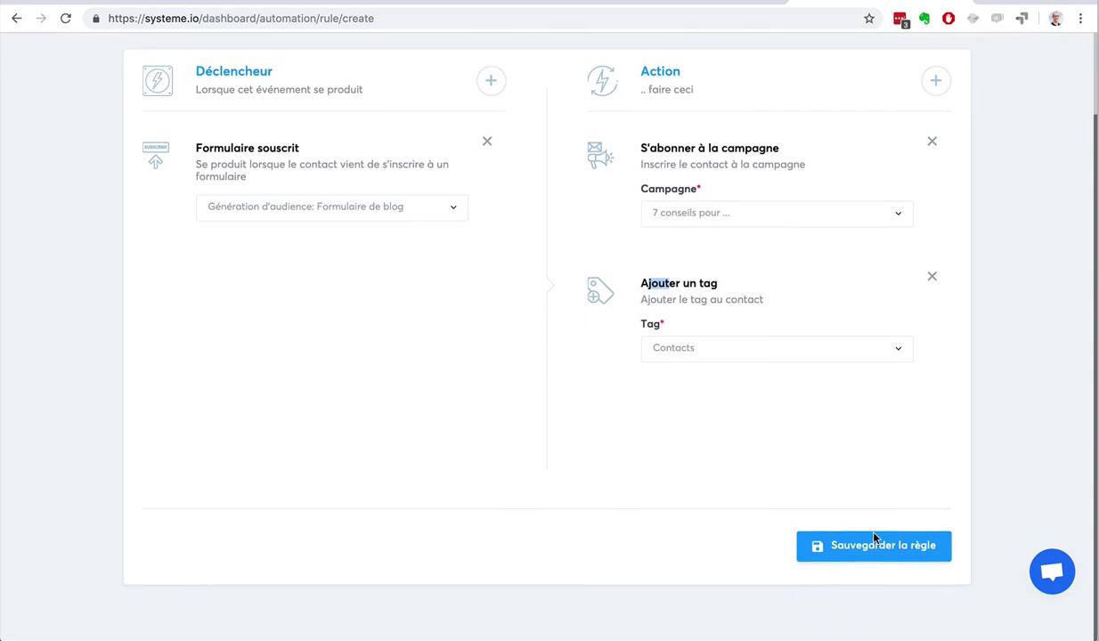
{"action": "left_click", "coordinate": [850, 549]}
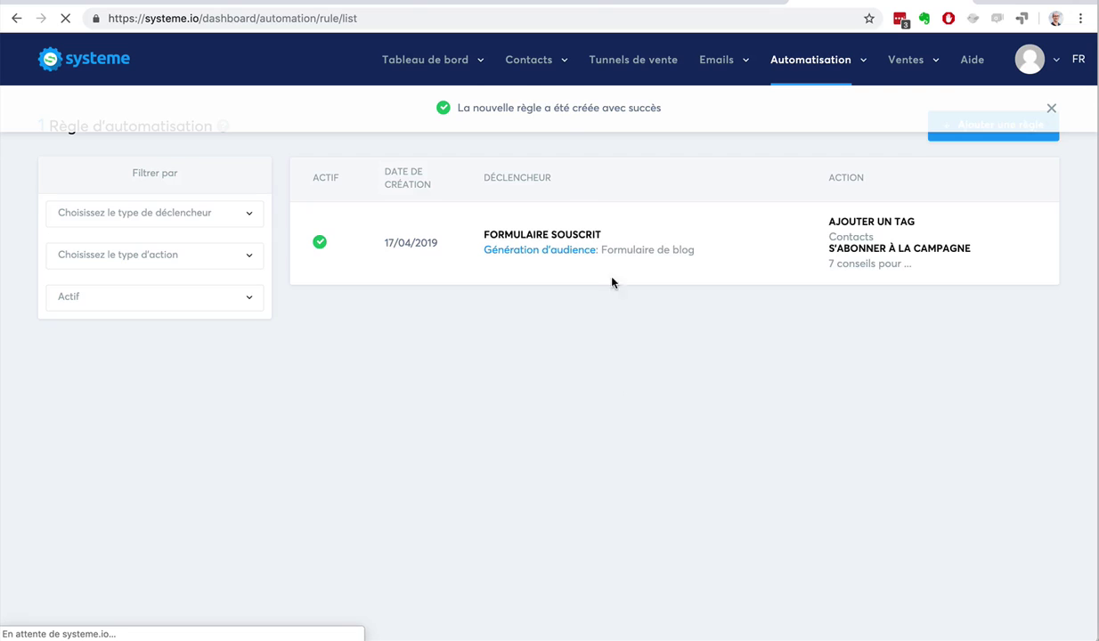
Step: Open the contact list, enable the Tag filter and examine the conditions it offers
{"action": "mouse_move", "coordinate": [518, 67]}
{"action": "left_click", "coordinate": [514, 98]}
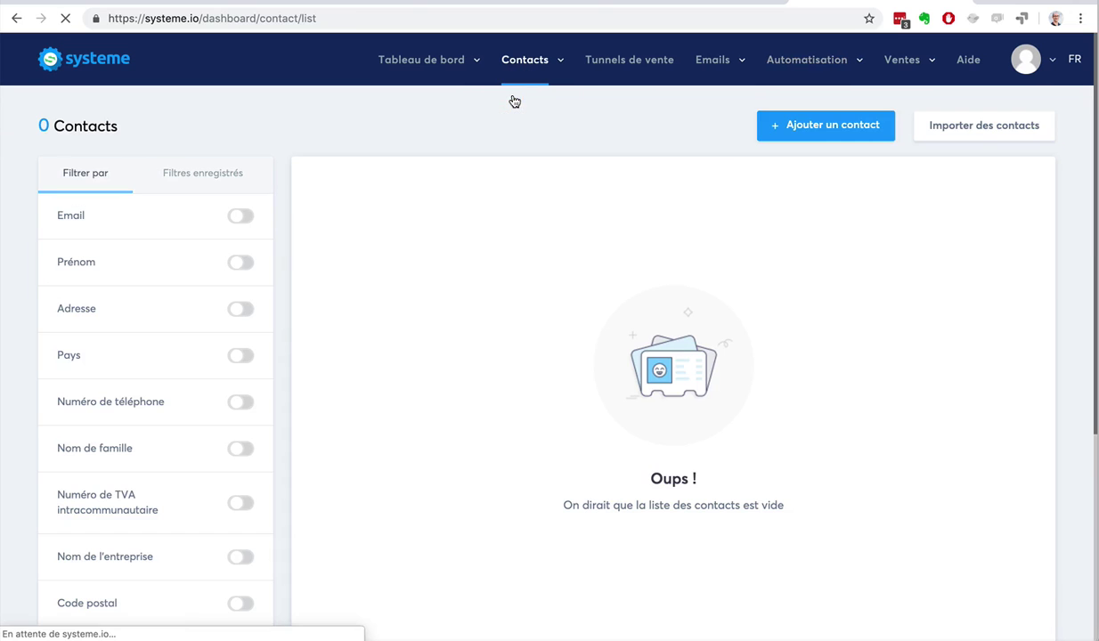
{"action": "scroll", "coordinate": [189, 334], "scroll_direction": "down", "scroll_amount": 4}
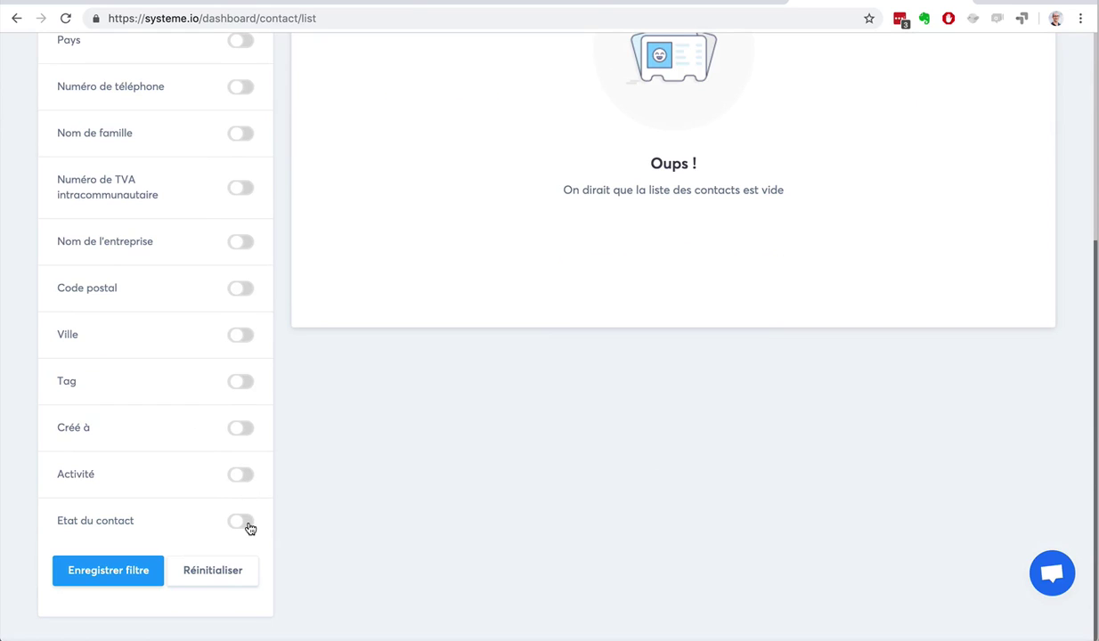
{"action": "left_click", "coordinate": [243, 385]}
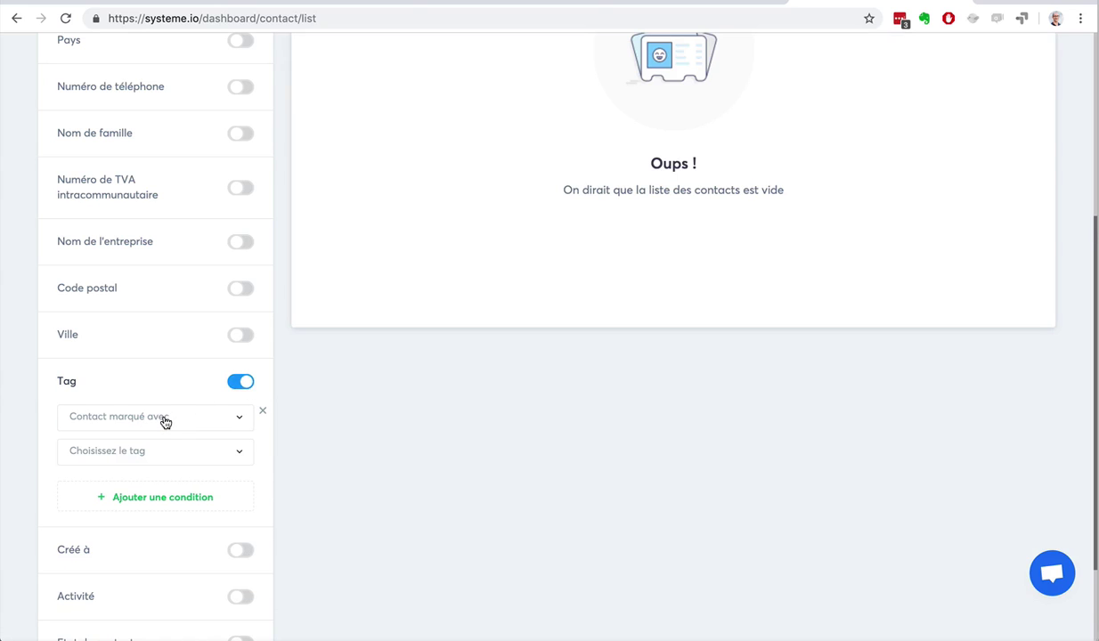
{"action": "left_click", "coordinate": [164, 420]}
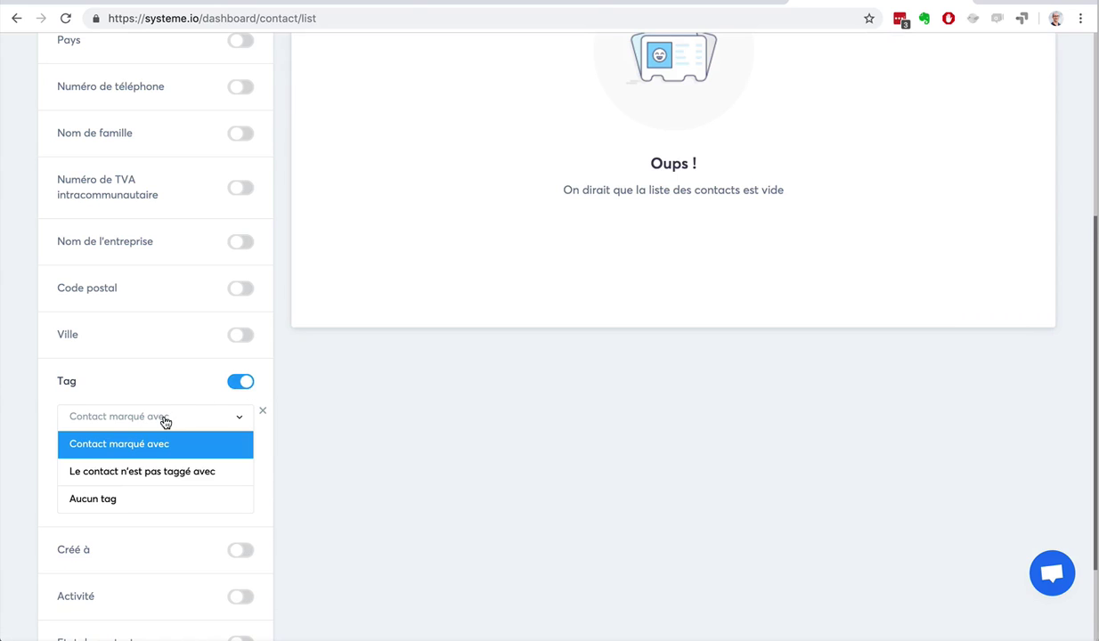
{"action": "left_click", "coordinate": [147, 495]}
{"action": "scroll", "coordinate": [454, 311], "scroll_direction": "up", "scroll_amount": 3}
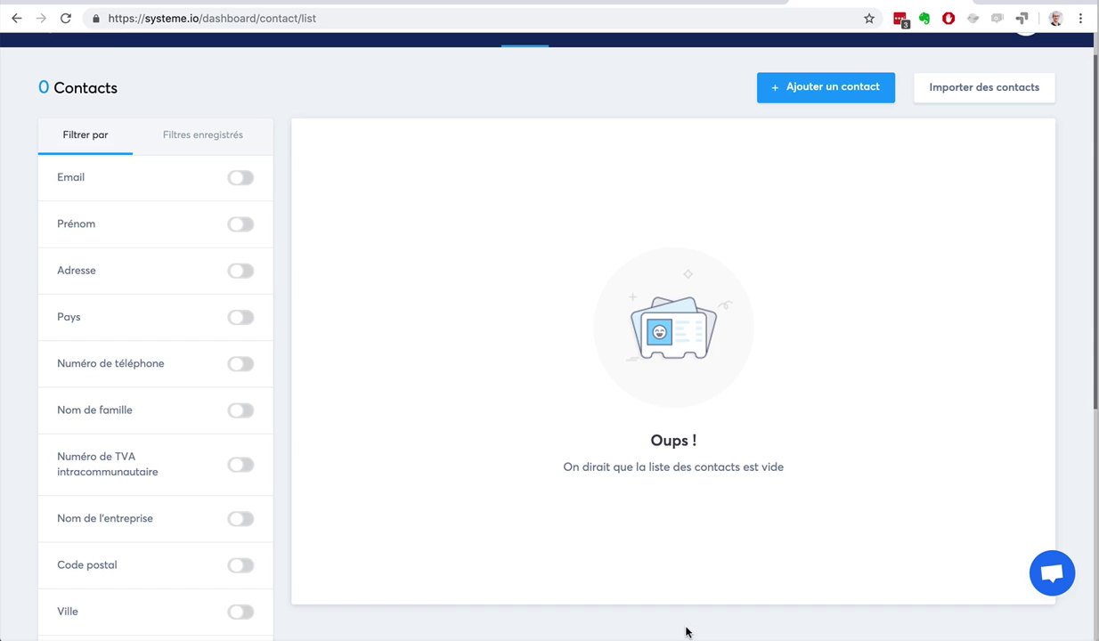
{"action": "scroll", "coordinate": [695, 503], "scroll_direction": "up", "scroll_amount": 2}
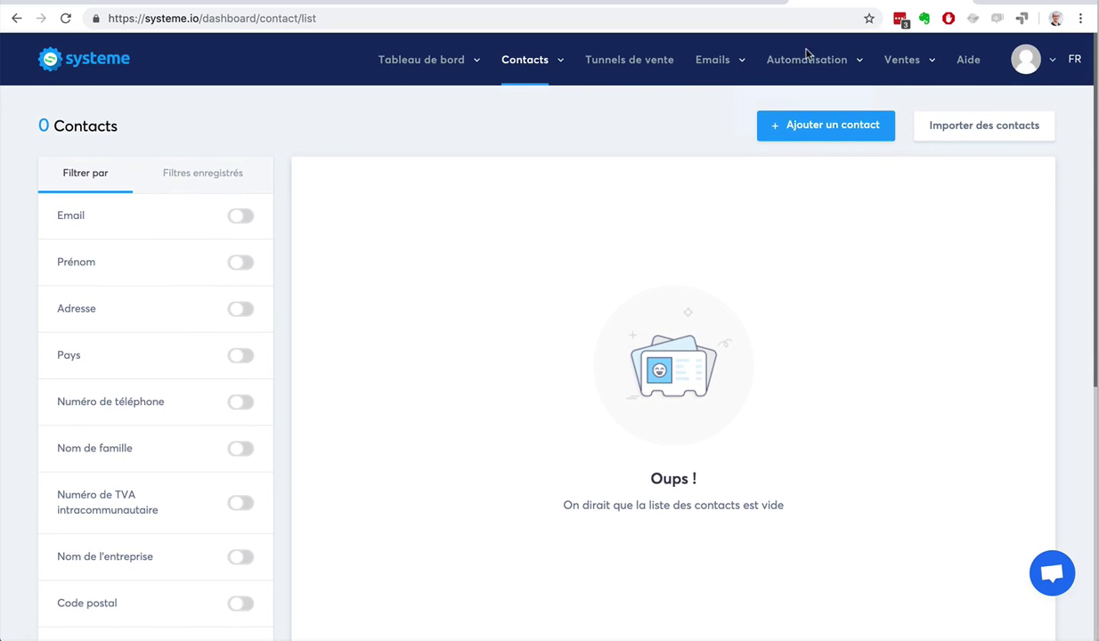
Step: Open the workflow list and create a new workflow named Workflow
{"action": "mouse_move", "coordinate": [807, 57]}
{"action": "left_click", "coordinate": [770, 94]}
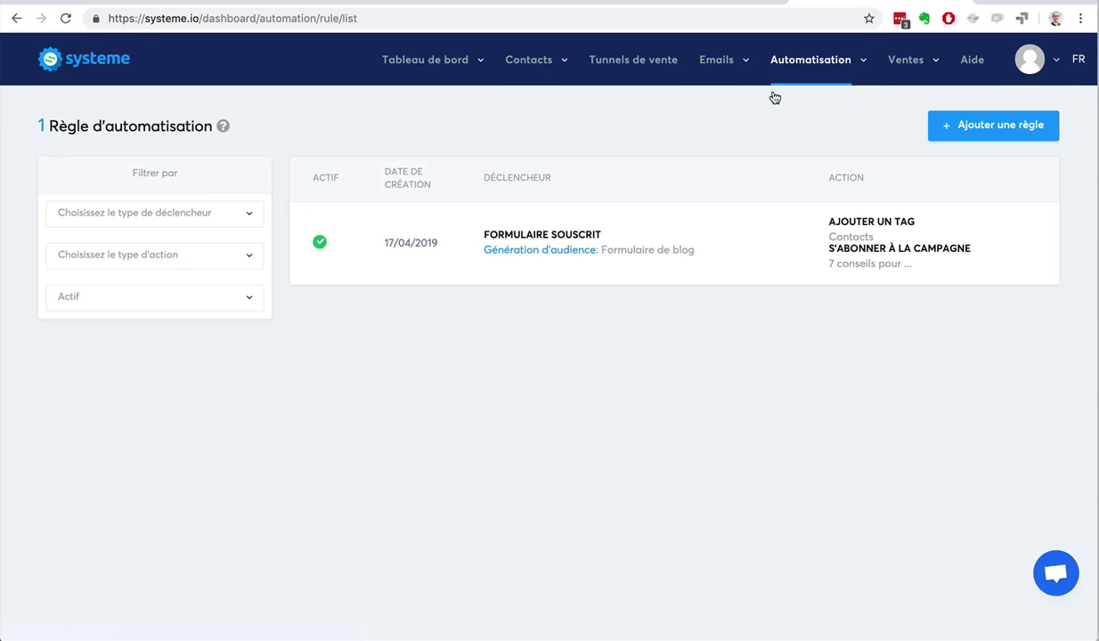
{"action": "mouse_move", "coordinate": [753, 81]}
{"action": "left_click", "coordinate": [777, 113]}
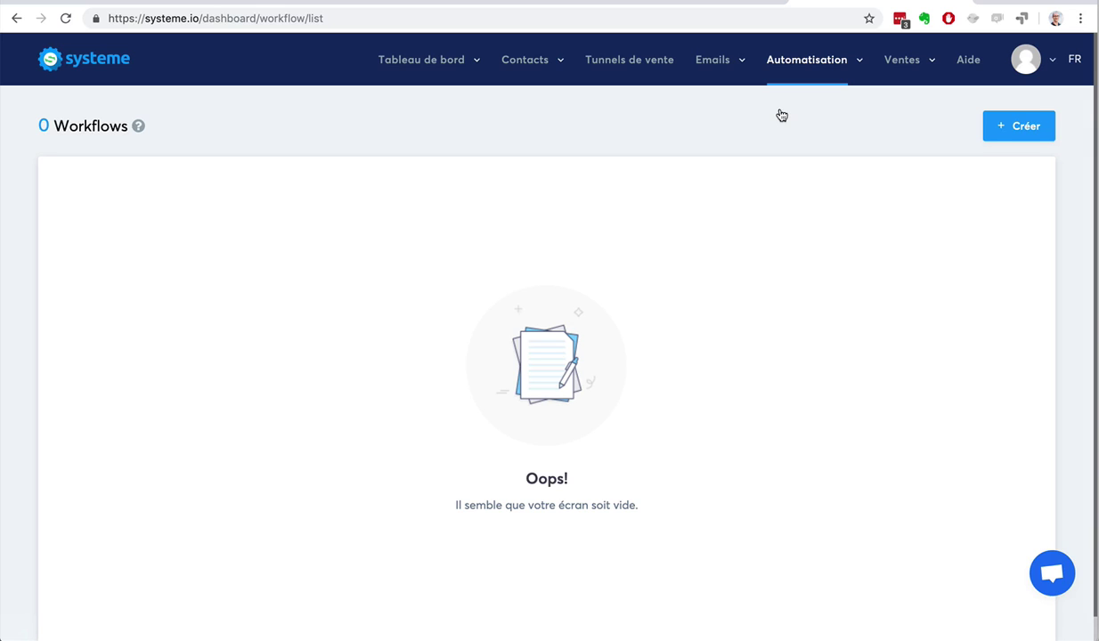
{"action": "left_click", "coordinate": [1006, 124]}
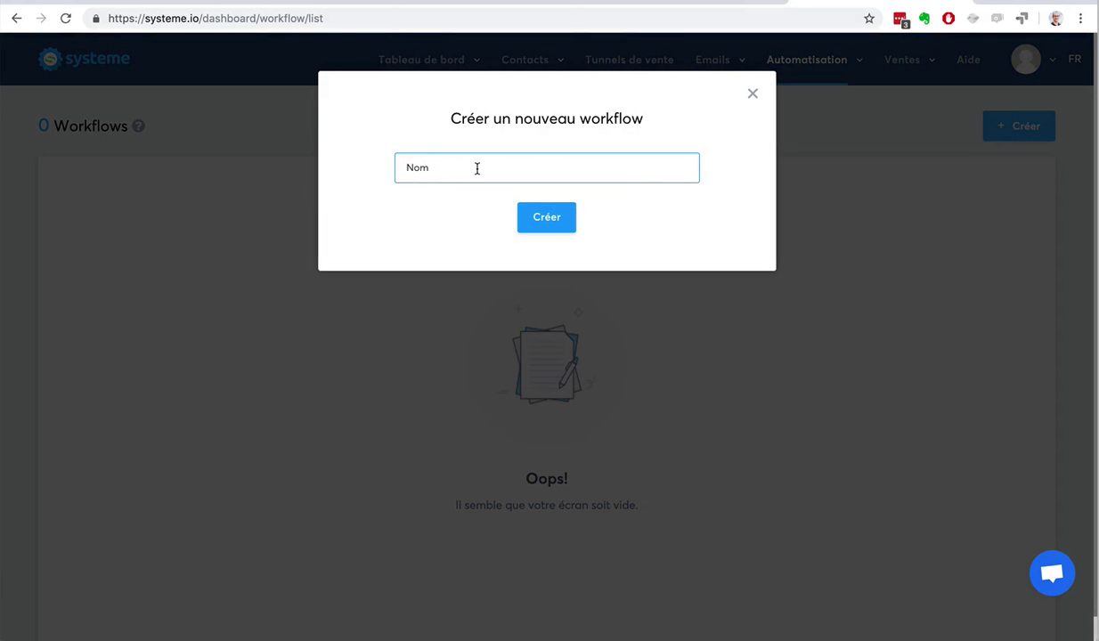
{"action": "type", "text": "Workflow"}
{"action": "left_click", "coordinate": [531, 216]}
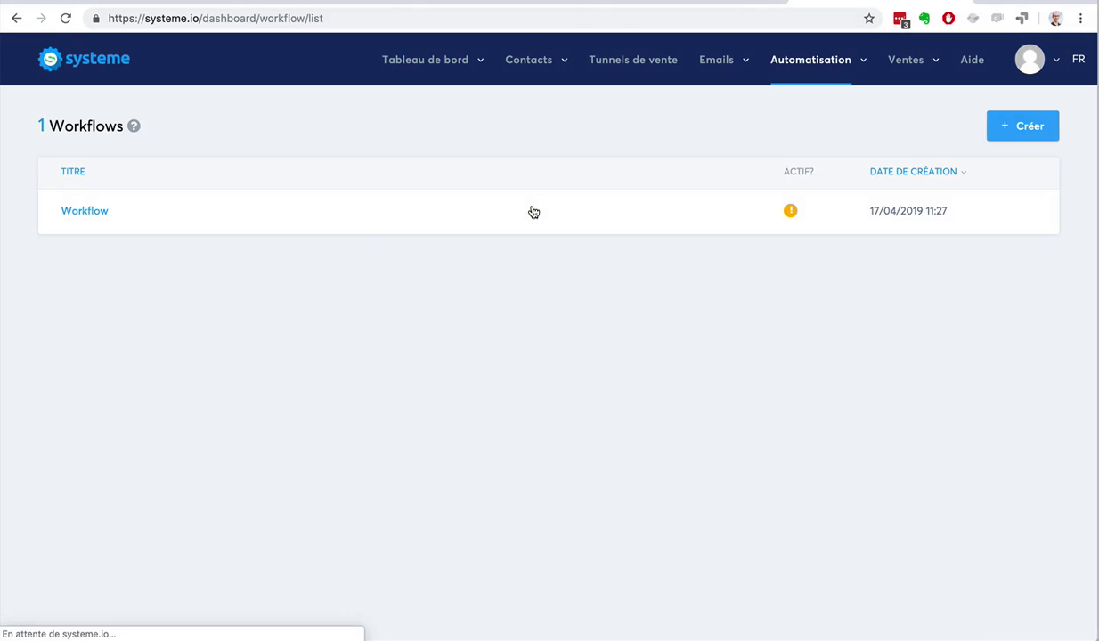
Step: Open the new workflow and create a Formulaire d'inscription trigger for the Formulaire de blog form of Génération d'audience
{"action": "left_click", "coordinate": [85, 211]}
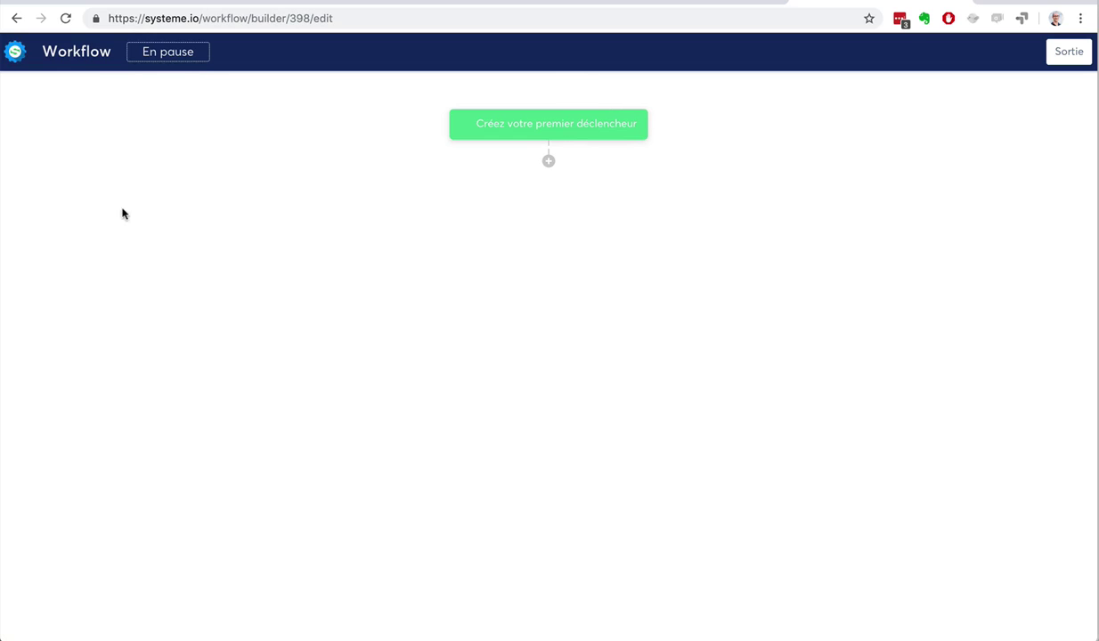
{"action": "left_click", "coordinate": [566, 127]}
{"action": "left_click", "coordinate": [549, 291]}
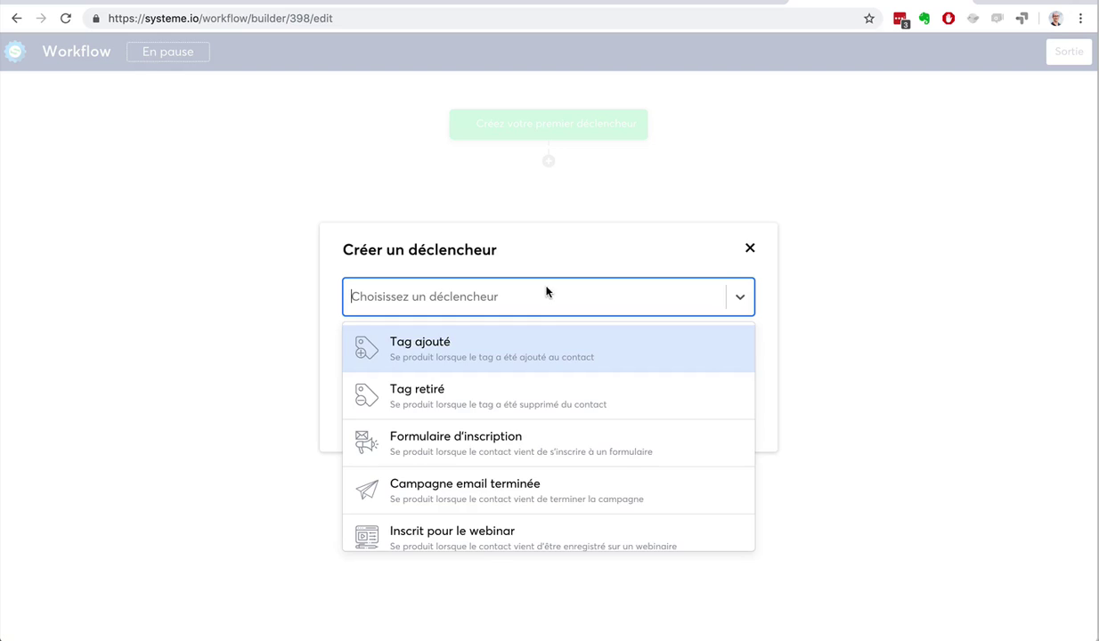
{"action": "left_click", "coordinate": [559, 424]}
{"action": "left_click", "coordinate": [454, 347]}
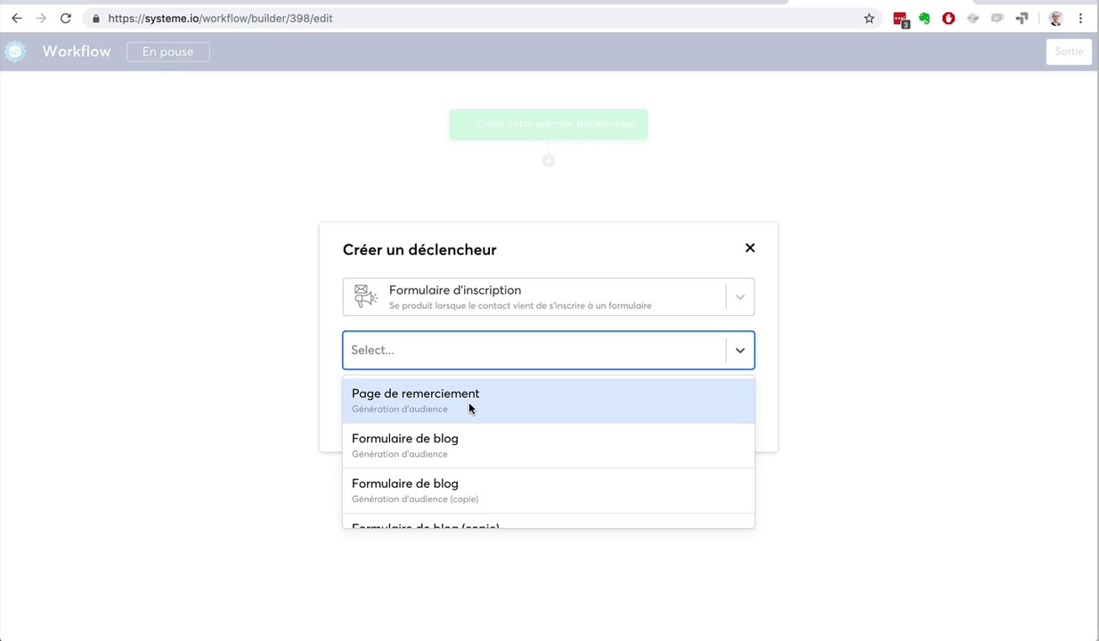
{"action": "left_click", "coordinate": [474, 447]}
{"action": "left_click", "coordinate": [363, 397]}
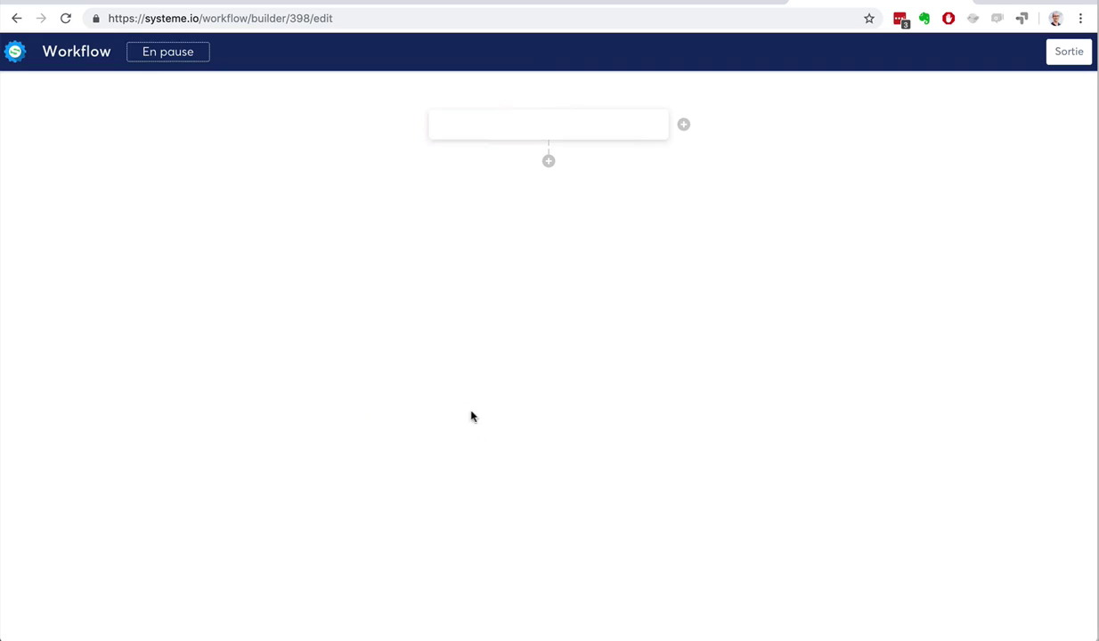
Step: Add an Ajouter un tag action with the tag Contacts below the form trigger
{"action": "left_click", "coordinate": [548, 162]}
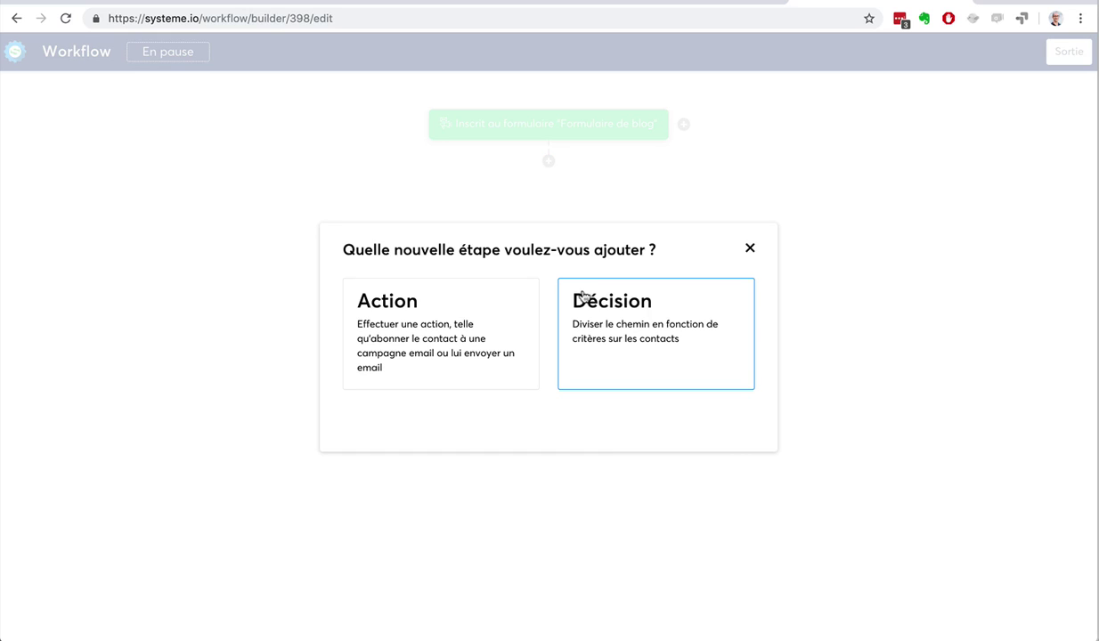
{"action": "left_click", "coordinate": [435, 330]}
{"action": "left_click", "coordinate": [433, 298]}
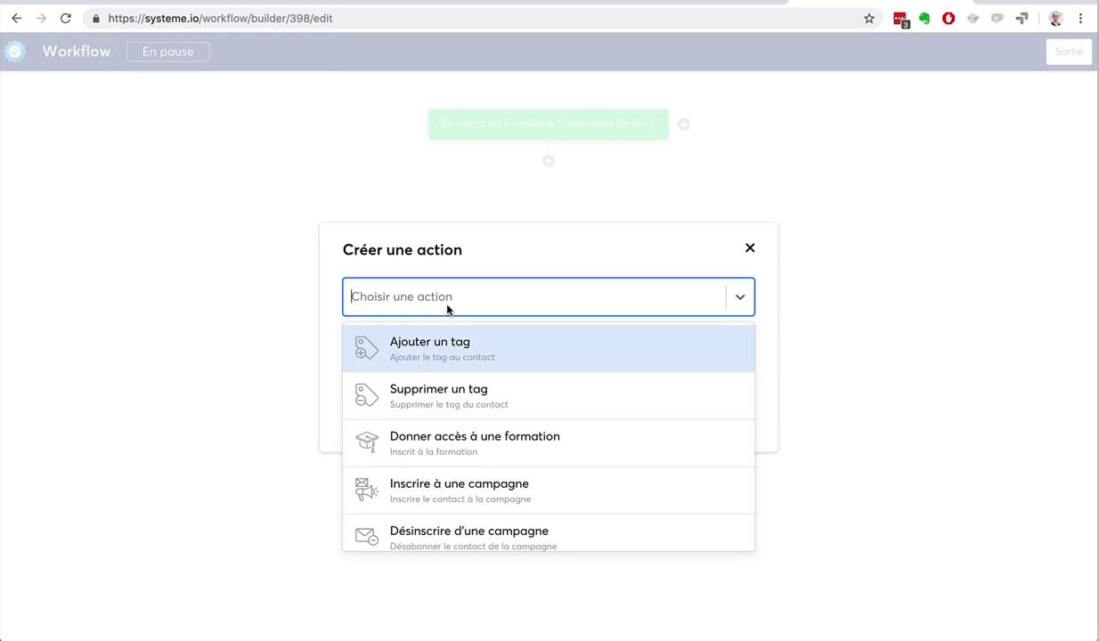
{"action": "left_click", "coordinate": [457, 358]}
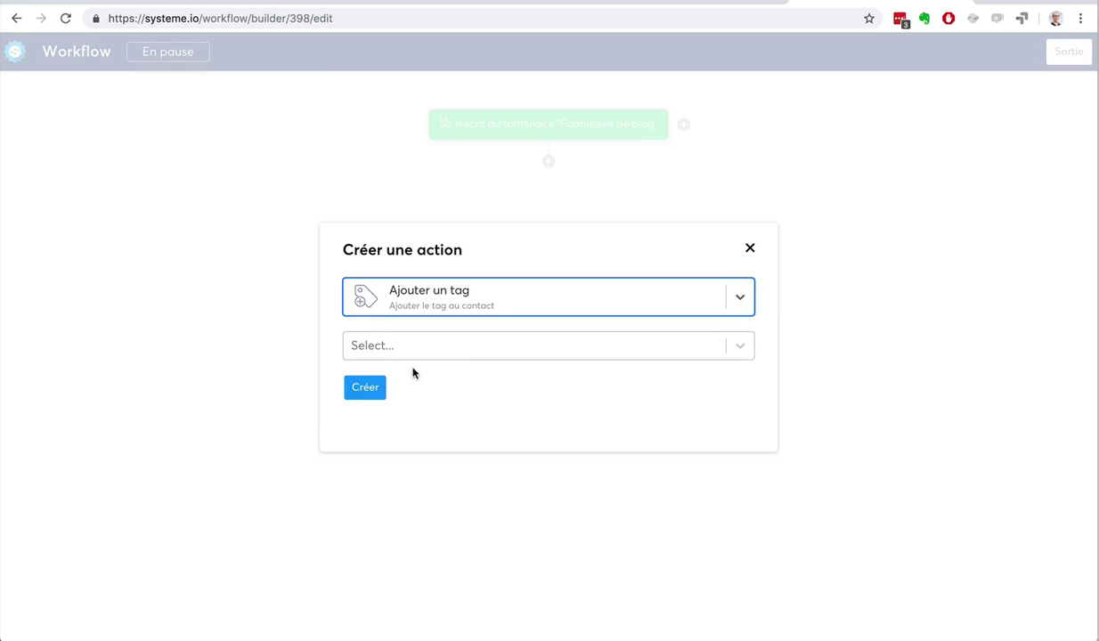
{"action": "left_click", "coordinate": [414, 345]}
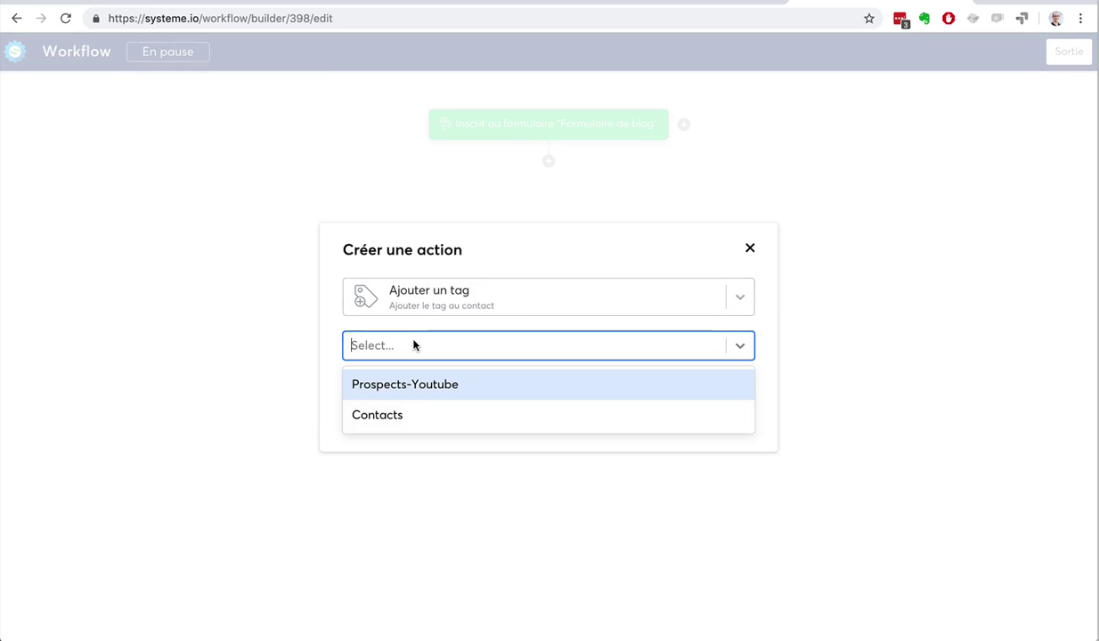
{"action": "left_click", "coordinate": [422, 413]}
{"action": "left_click", "coordinate": [365, 387]}
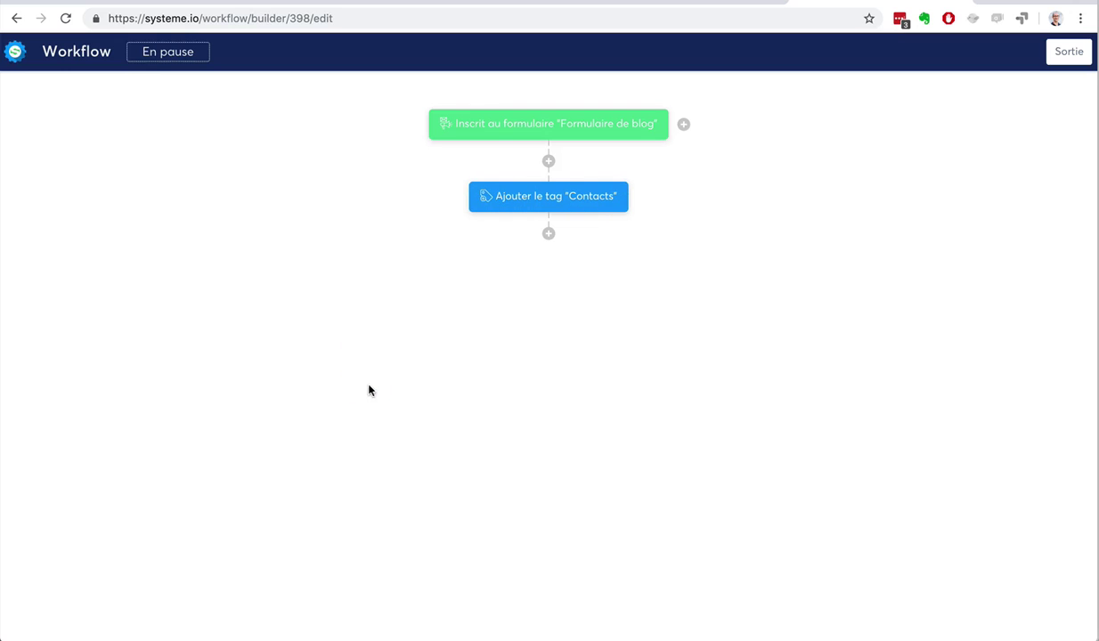
Step: Examine the action types and the decision settings offered for a new step below the Contacts tag action
{"action": "left_click", "coordinate": [549, 236]}
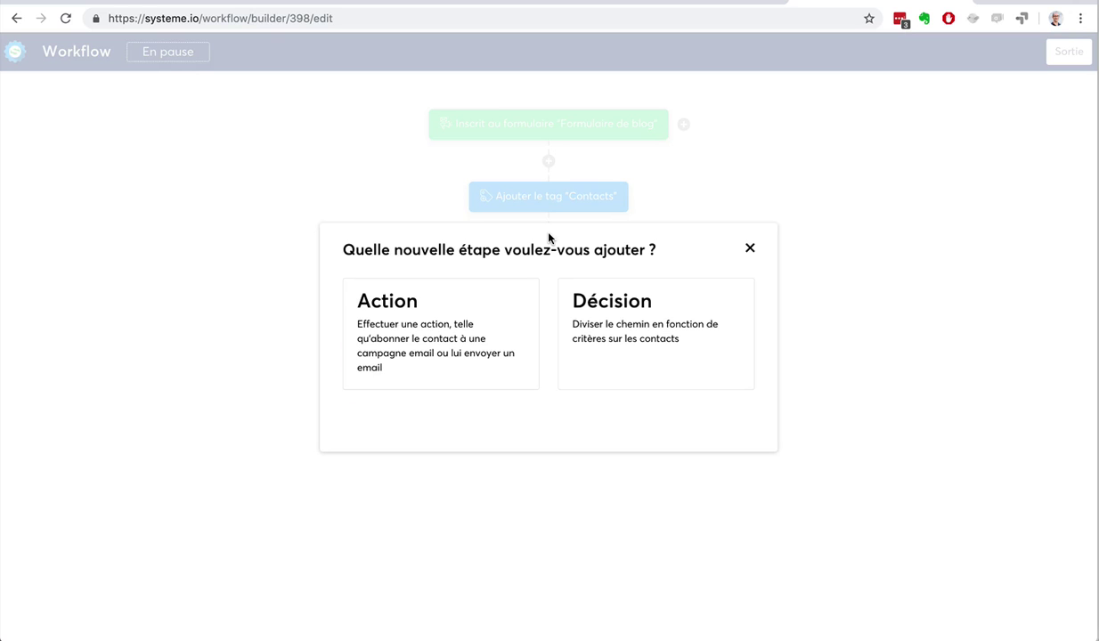
{"action": "left_click", "coordinate": [415, 334]}
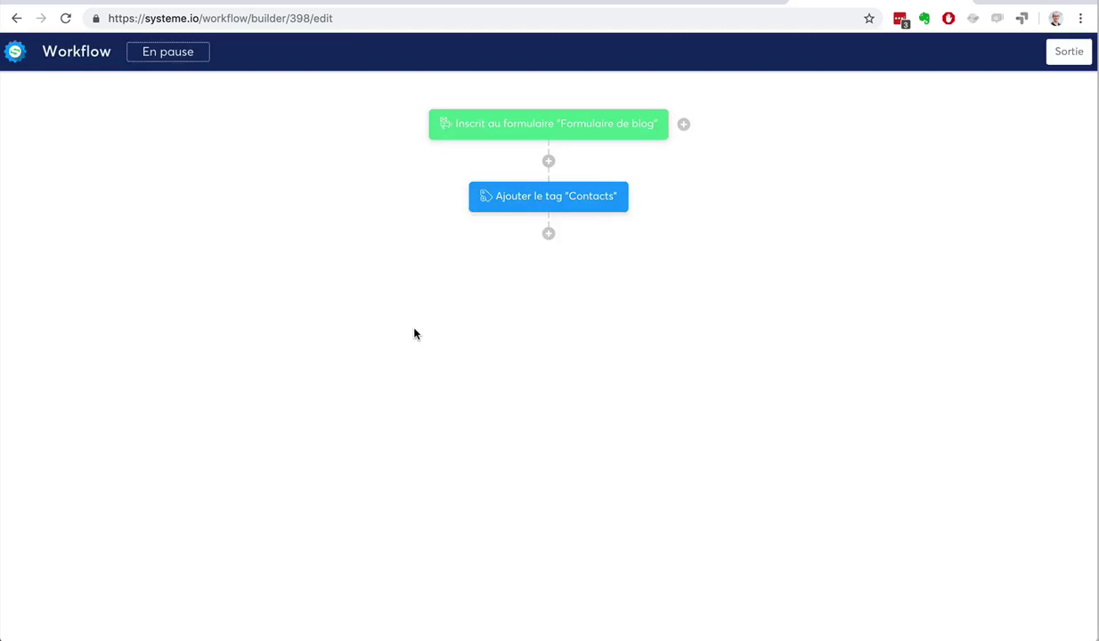
{"action": "left_click", "coordinate": [437, 300]}
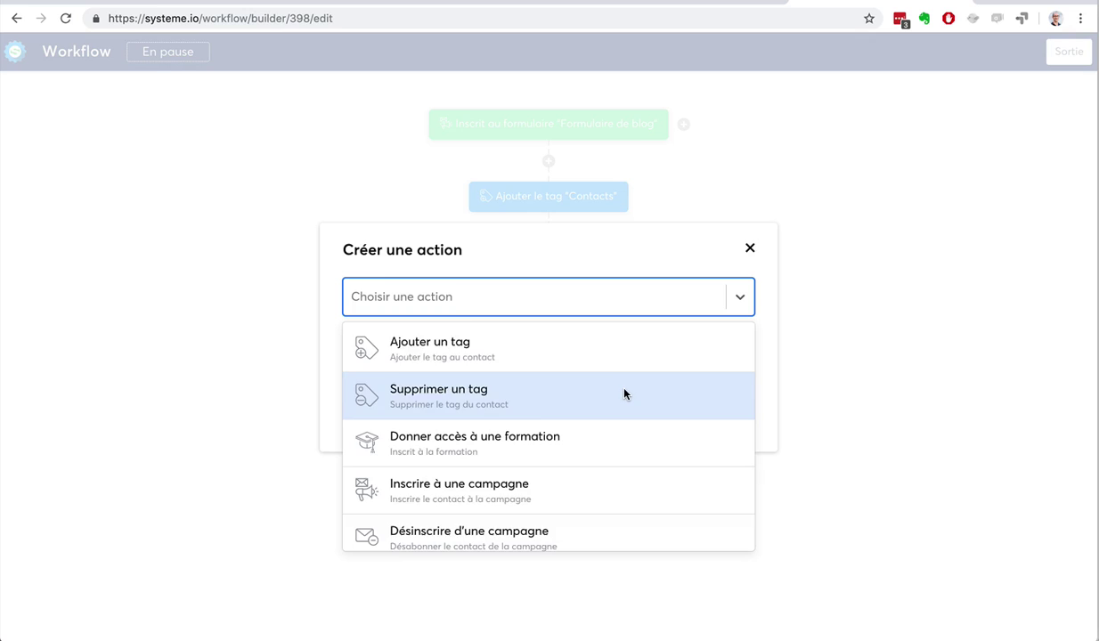
{"action": "scroll", "coordinate": [625, 393], "scroll_direction": "down", "scroll_amount": 2}
{"action": "left_click", "coordinate": [751, 253]}
{"action": "left_click", "coordinate": [750, 253]}
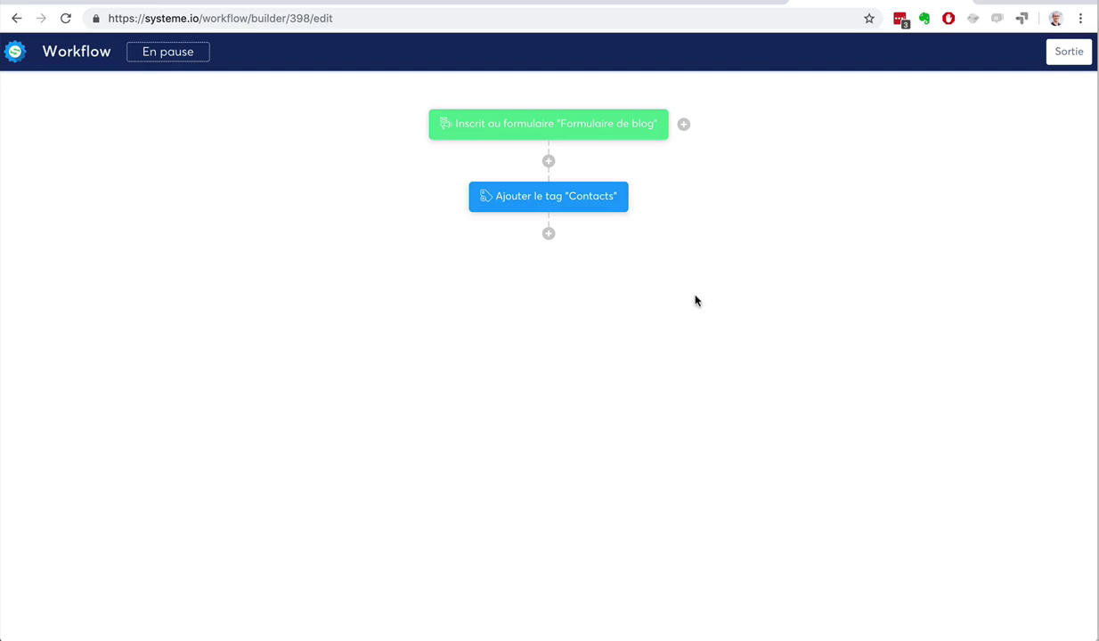
{"action": "left_click", "coordinate": [549, 234]}
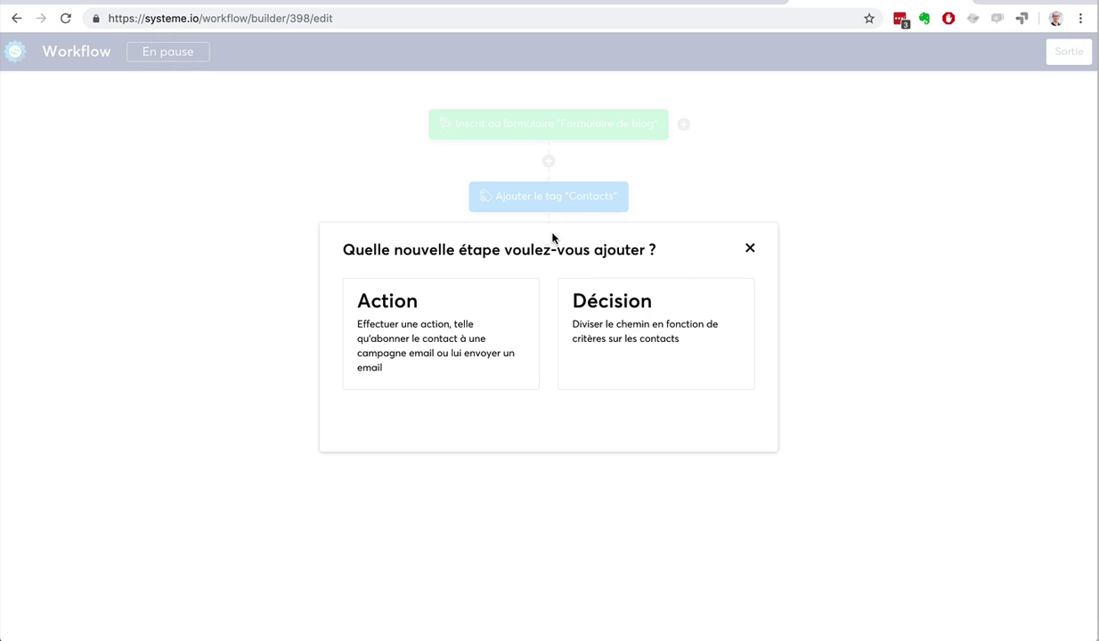
{"action": "left_click", "coordinate": [613, 309]}
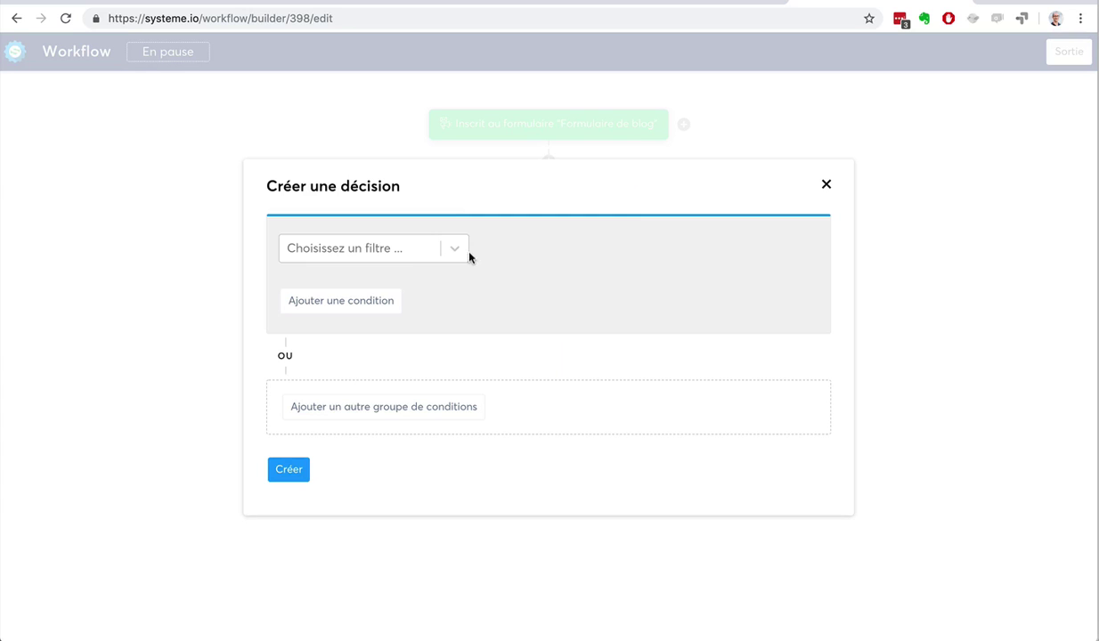
{"action": "left_click", "coordinate": [826, 186]}
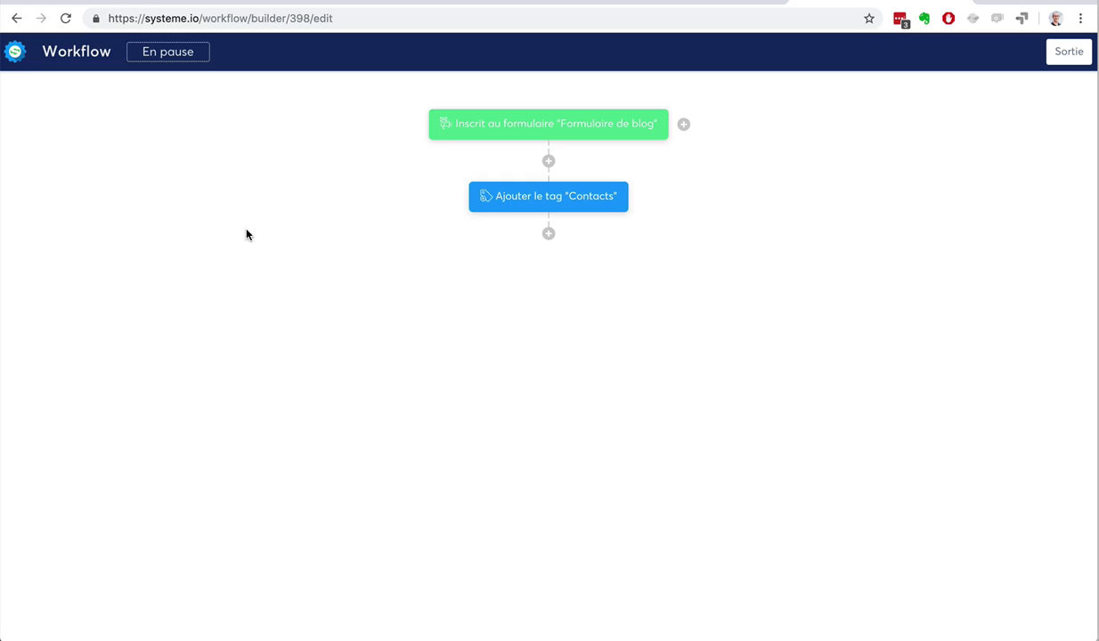
Step: Add an Inscrire à une campagne action with the campaign "7 conseils pour ..." below the Contacts tag action
{"action": "left_click", "coordinate": [549, 235]}
{"action": "left_click", "coordinate": [446, 314]}
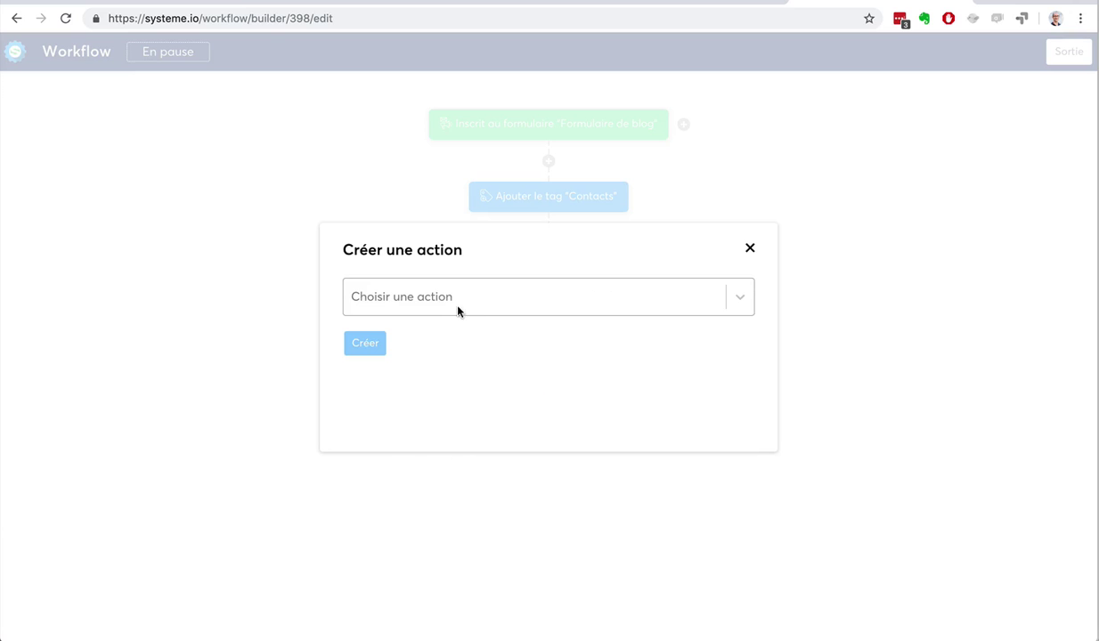
{"action": "left_click", "coordinate": [490, 310]}
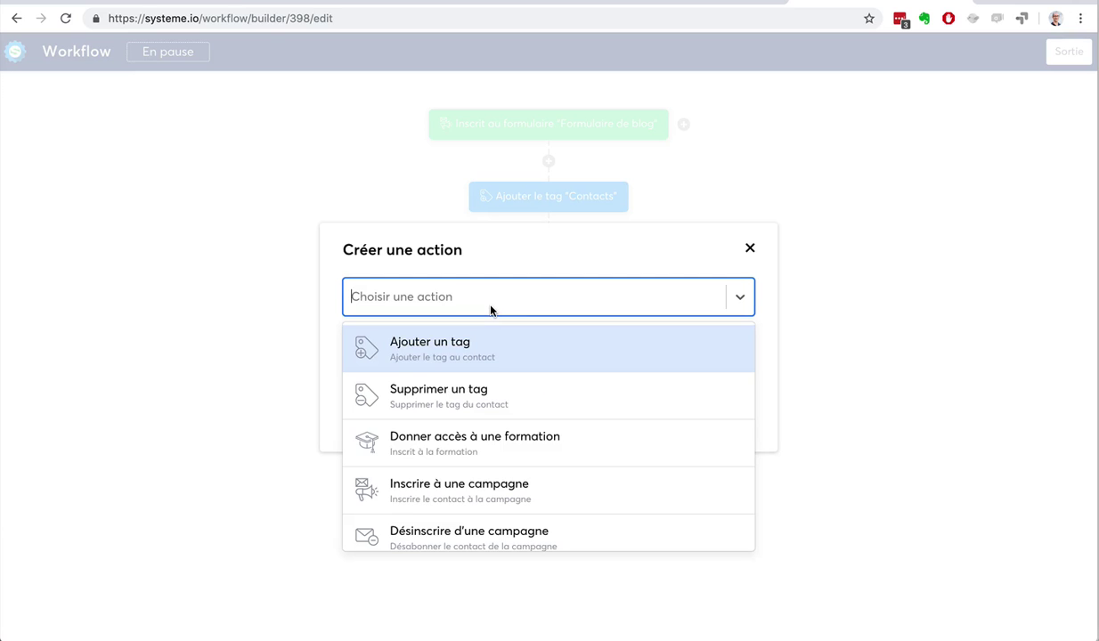
{"action": "left_click", "coordinate": [493, 477]}
{"action": "left_click", "coordinate": [416, 346]}
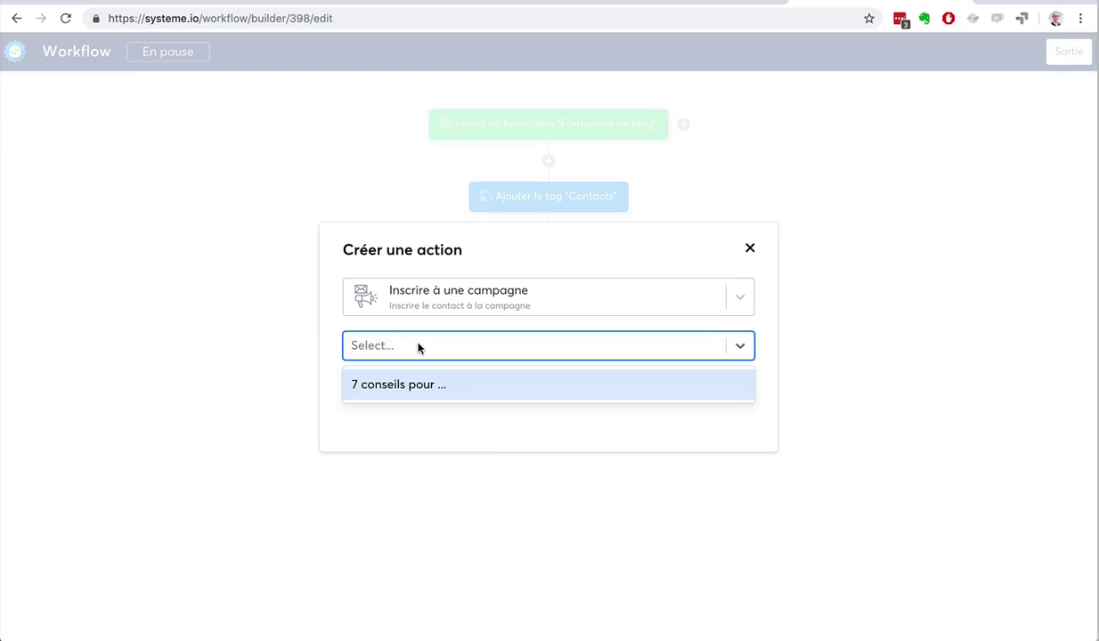
{"action": "left_click", "coordinate": [418, 386]}
{"action": "left_click", "coordinate": [366, 386]}
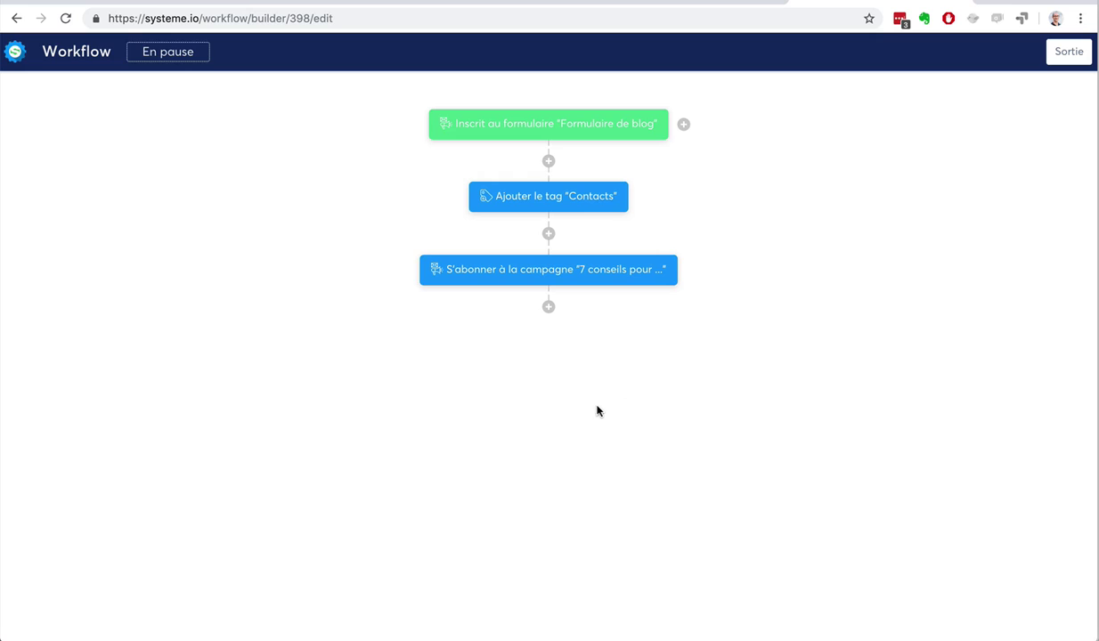
Step: Add a decision below the campaign action with the filter Tag, Contact tagué avec, Prospects-Youtube
{"action": "mouse_move", "coordinate": [540, 266]}
{"action": "mouse_move", "coordinate": [547, 276]}
{"action": "left_click", "coordinate": [549, 308]}
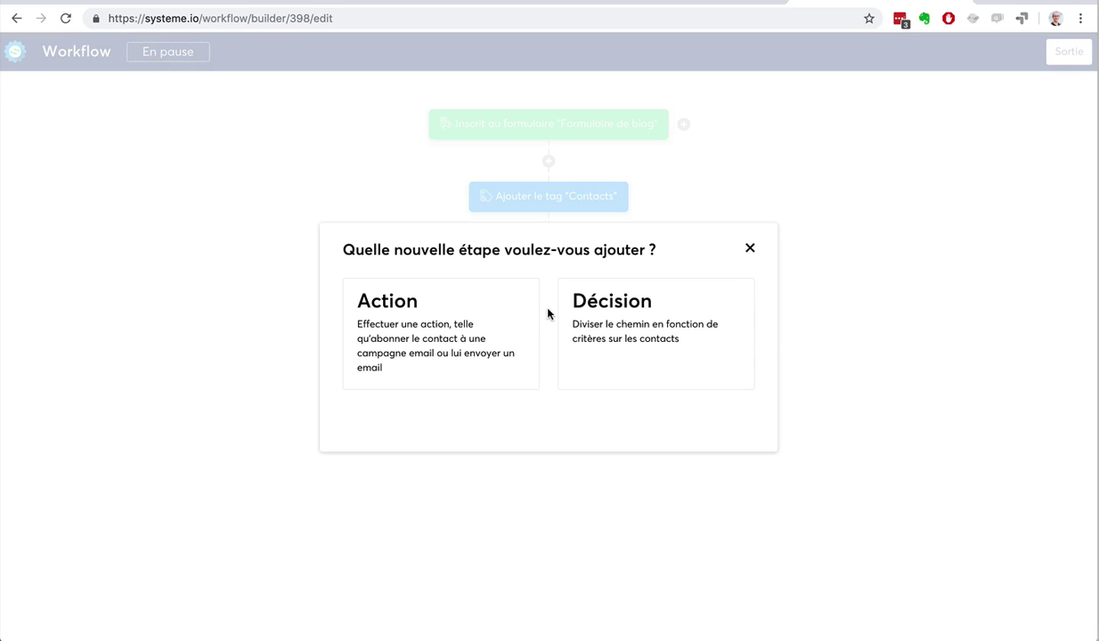
{"action": "left_click", "coordinate": [594, 318]}
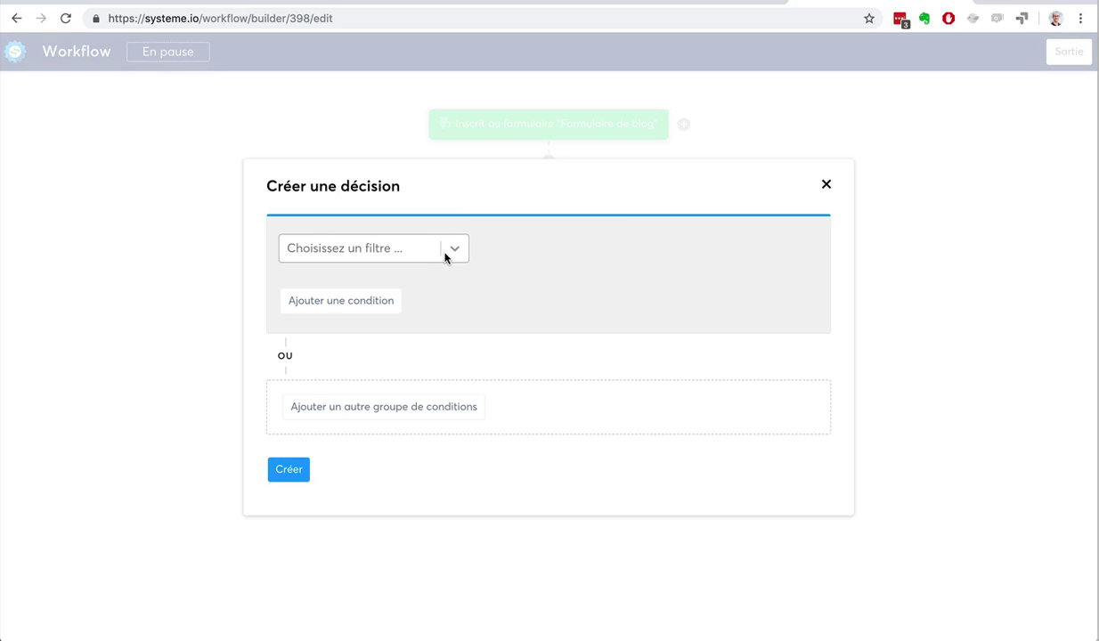
{"action": "left_click", "coordinate": [447, 254]}
{"action": "left_click", "coordinate": [396, 316]}
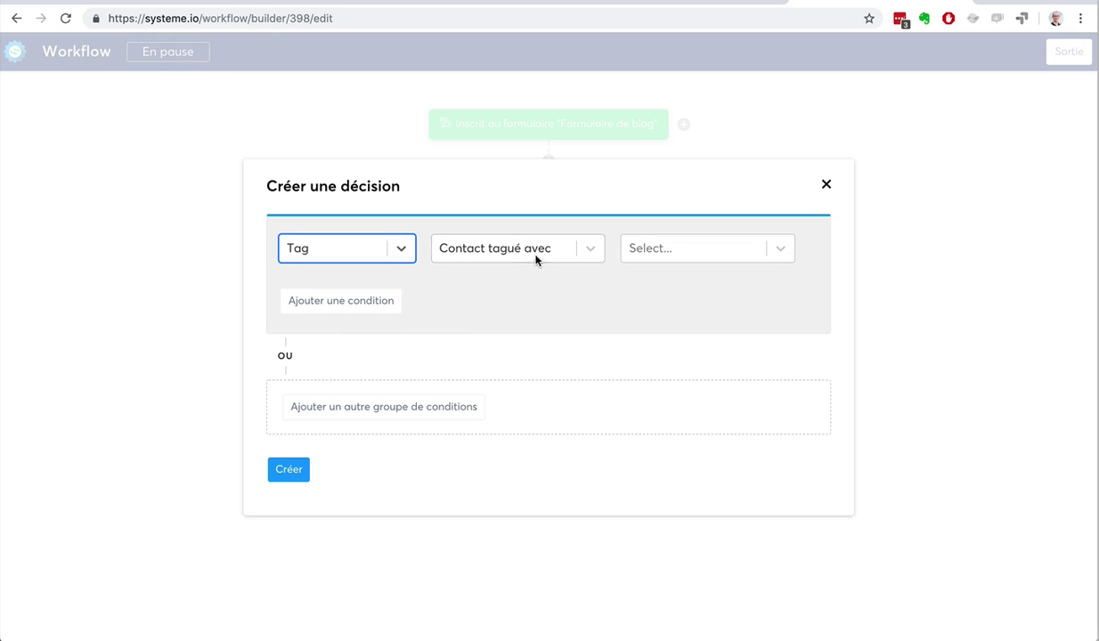
{"action": "left_click", "coordinate": [650, 249]}
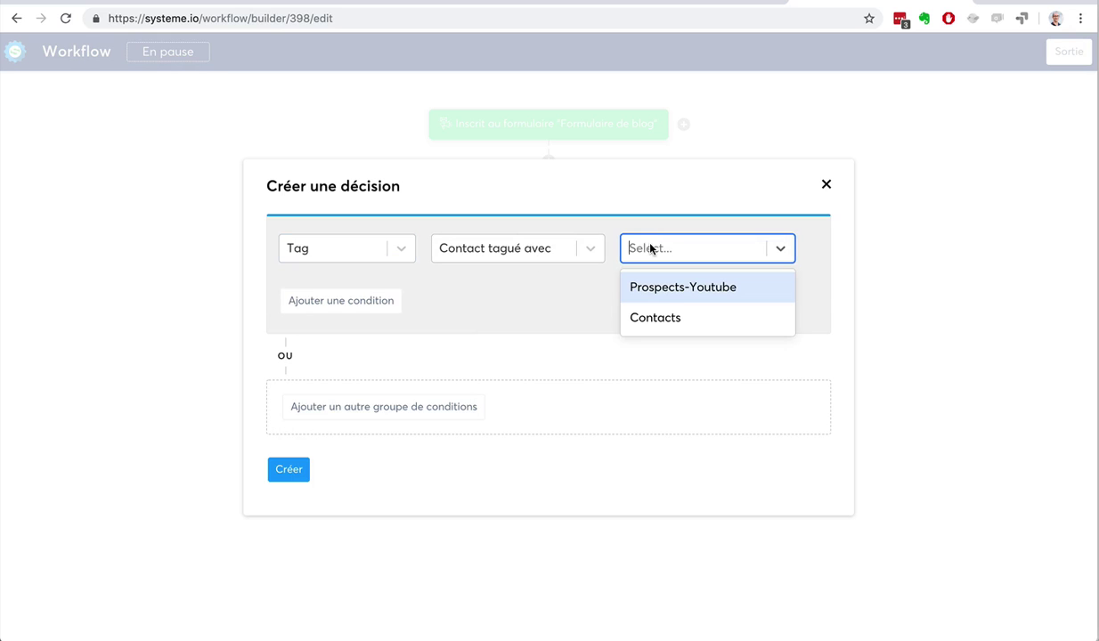
{"action": "left_click", "coordinate": [662, 297]}
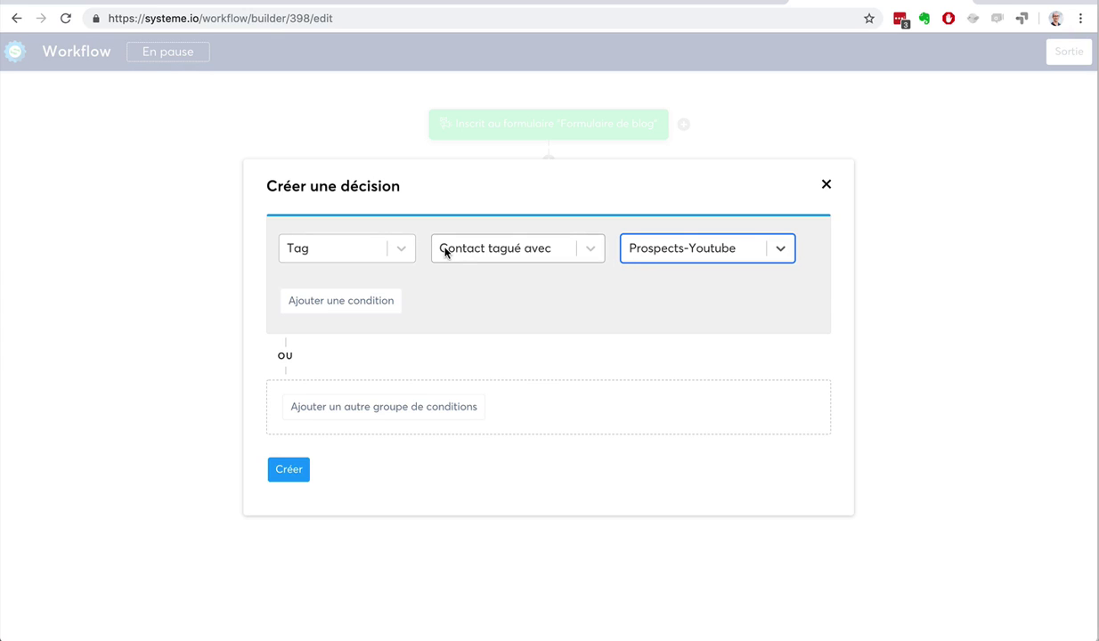
{"action": "left_click", "coordinate": [398, 248]}
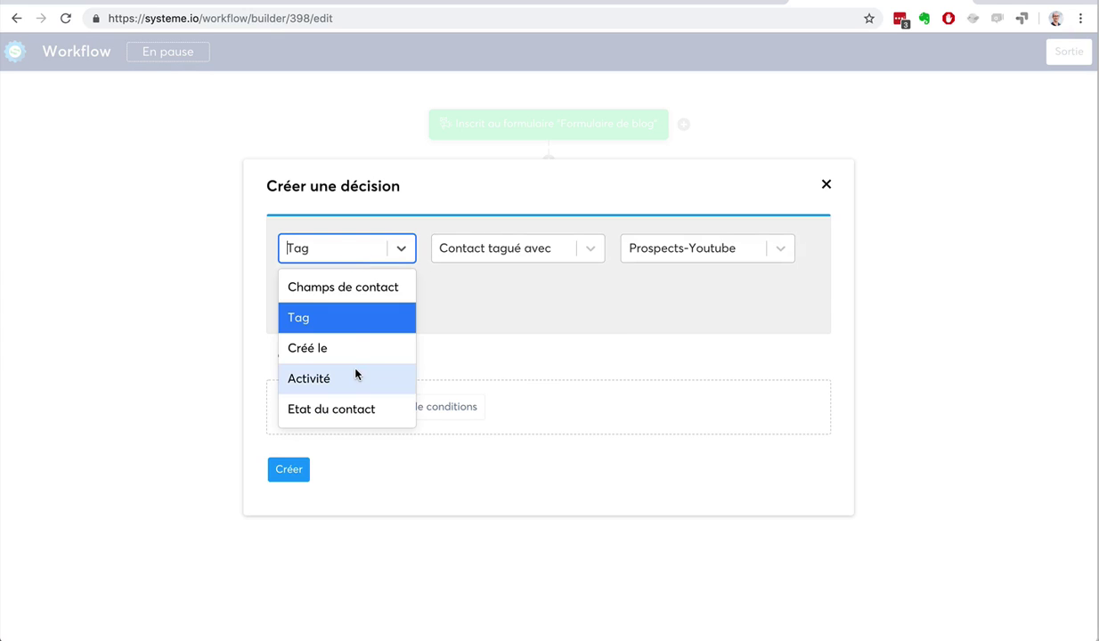
{"action": "left_click", "coordinate": [463, 338]}
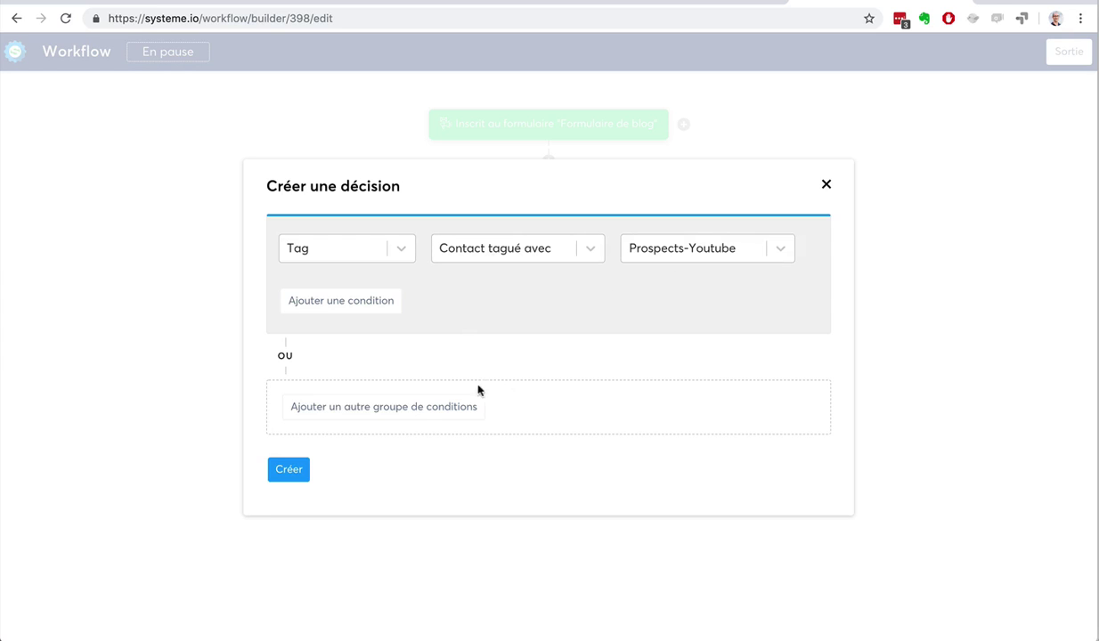
{"action": "left_click", "coordinate": [290, 471]}
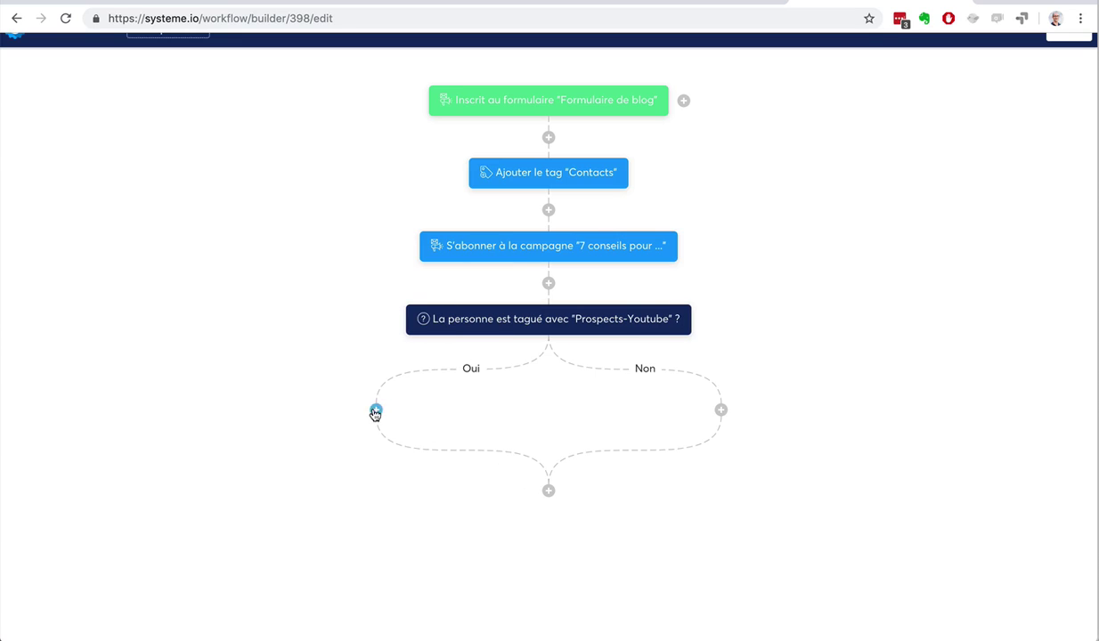
Step: Add a Désinscrire d'une campagne action with the campaign "7 conseils pour ..." on the decision's Oui branch
{"action": "left_click", "coordinate": [376, 410]}
{"action": "left_click", "coordinate": [424, 358]}
{"action": "left_click", "coordinate": [484, 297]}
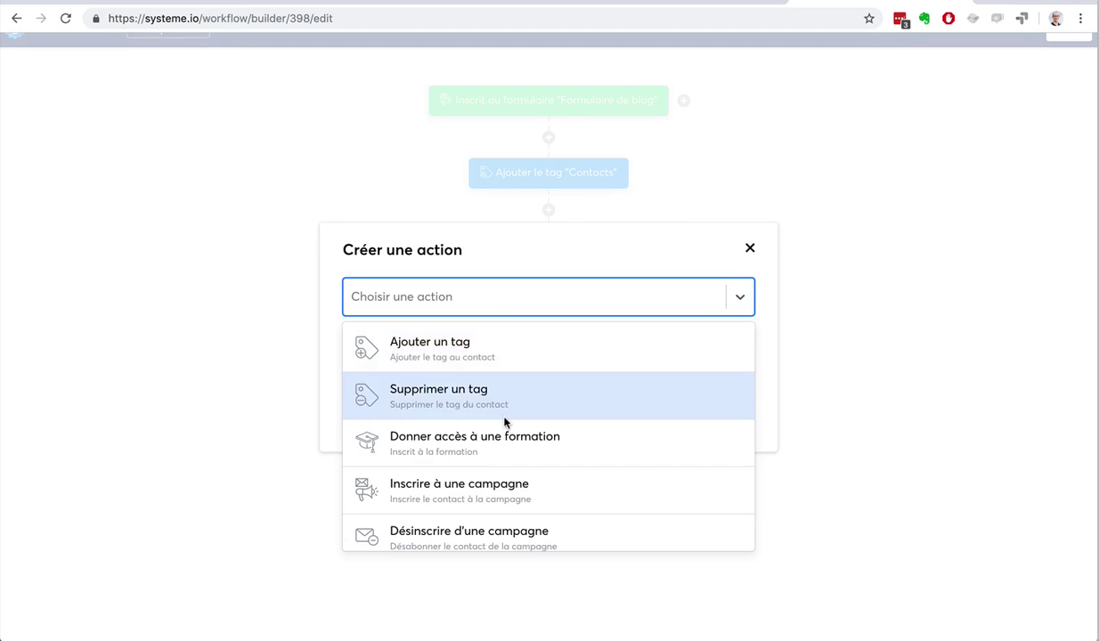
{"action": "scroll", "coordinate": [504, 423], "scroll_direction": "down", "scroll_amount": 2}
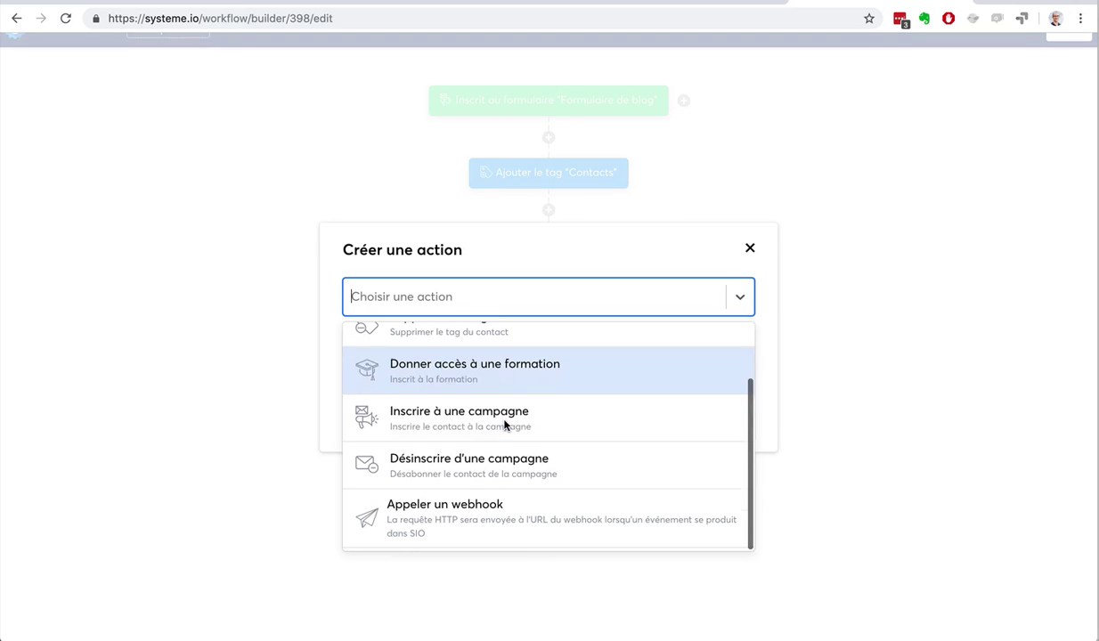
{"action": "left_click", "coordinate": [501, 470]}
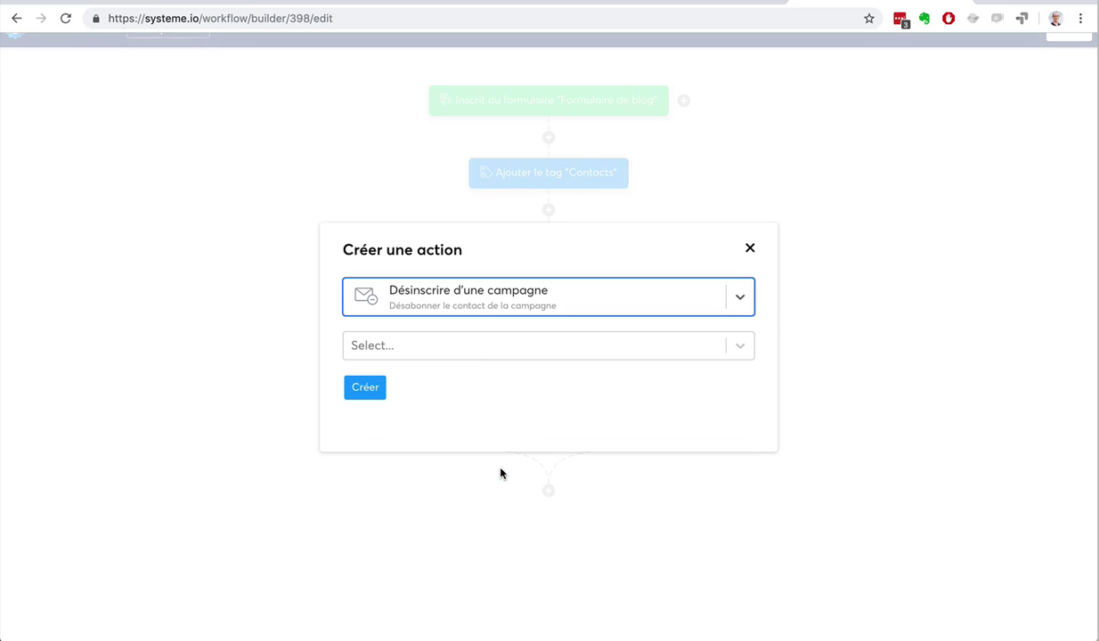
{"action": "left_click", "coordinate": [477, 353]}
{"action": "left_click", "coordinate": [466, 385]}
{"action": "left_click", "coordinate": [370, 389]}
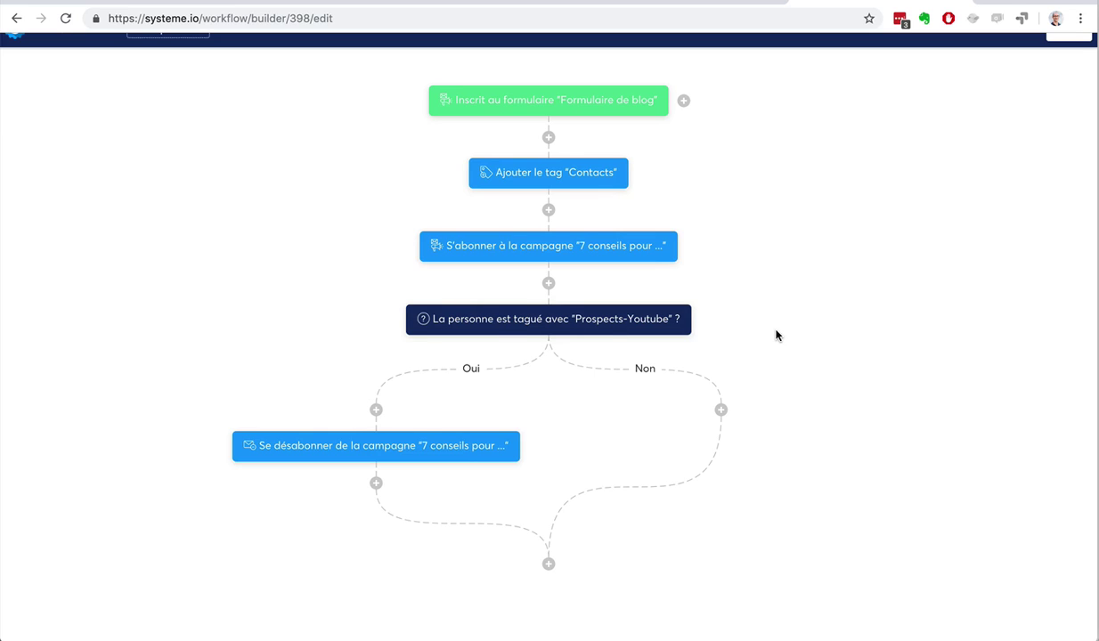
{"action": "scroll", "coordinate": [776, 335], "scroll_direction": "up", "scroll_amount": 1}
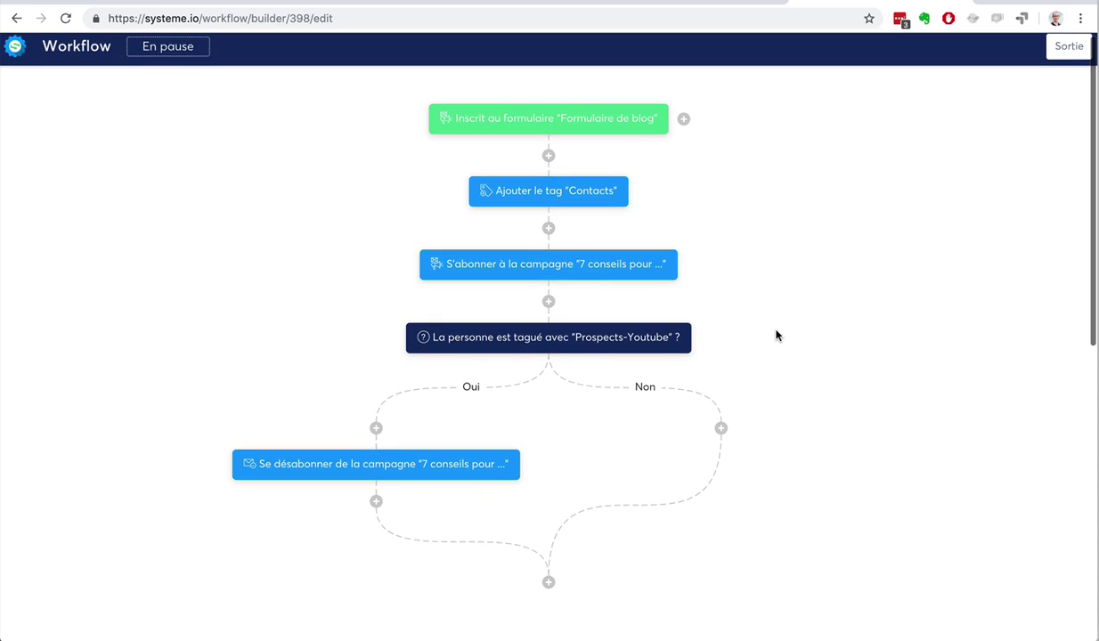